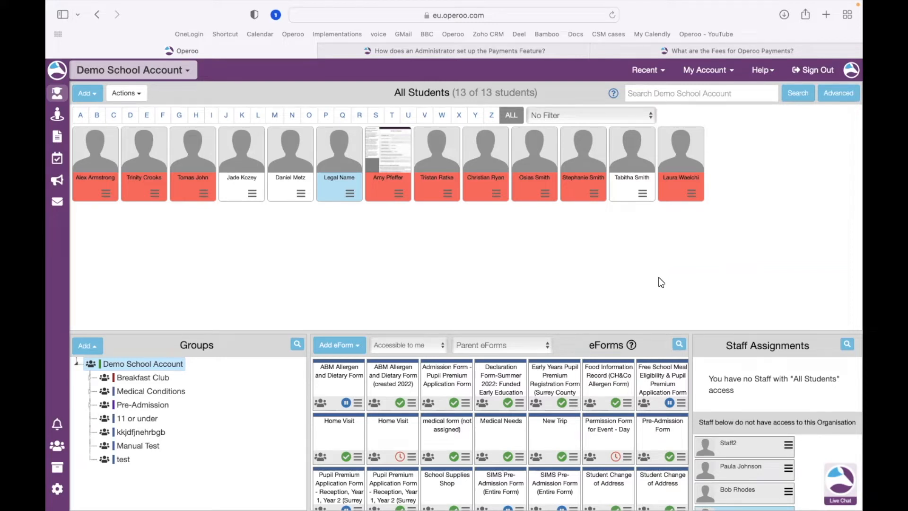
Browse the Help menu options and open then close the live chat conversation panel.
click(770, 71)
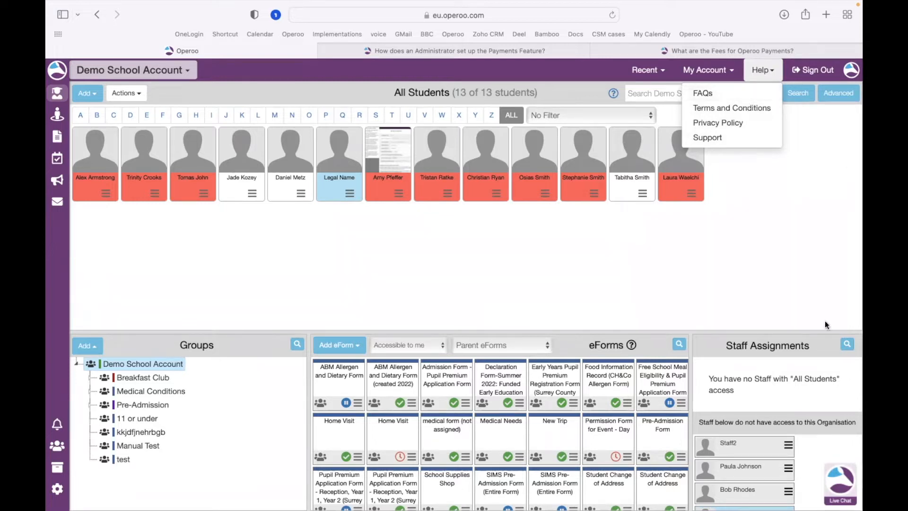
click(841, 483)
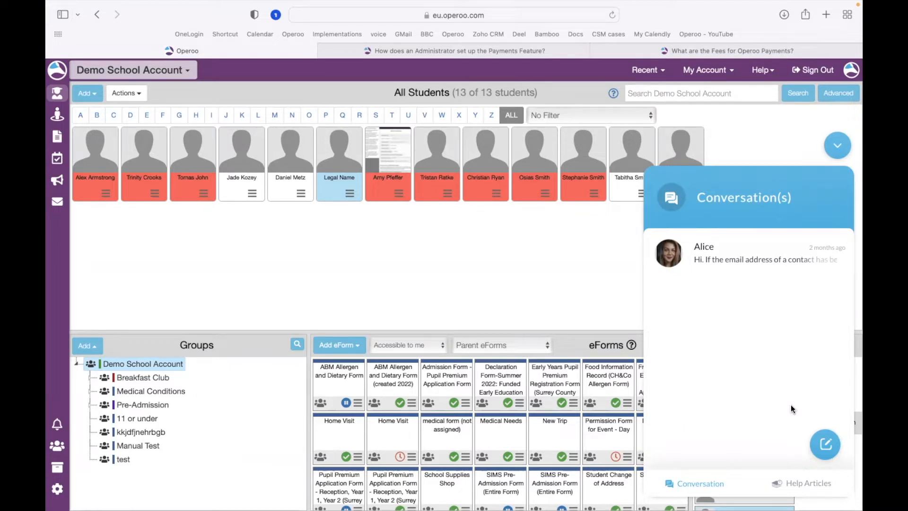
click(838, 145)
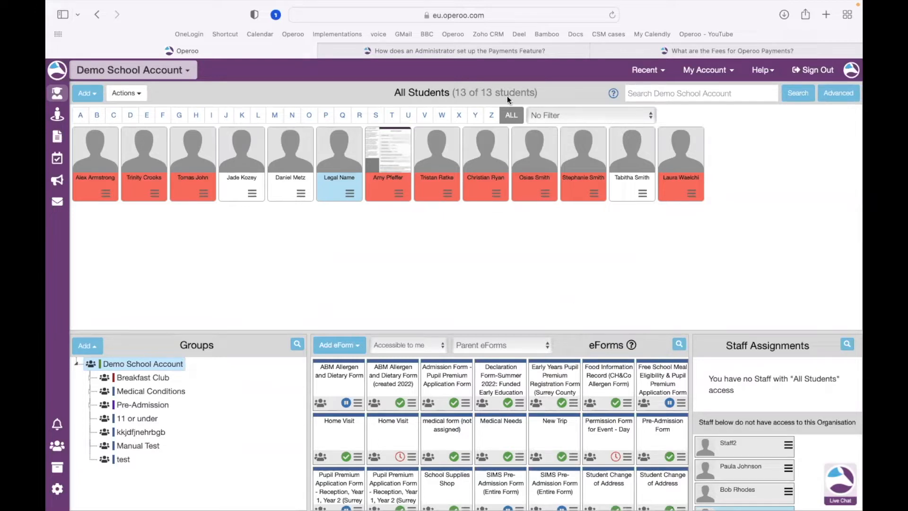
Read the knowledge base articles on setting up the Payments feature and on Operoo payment fees.
click(527, 53)
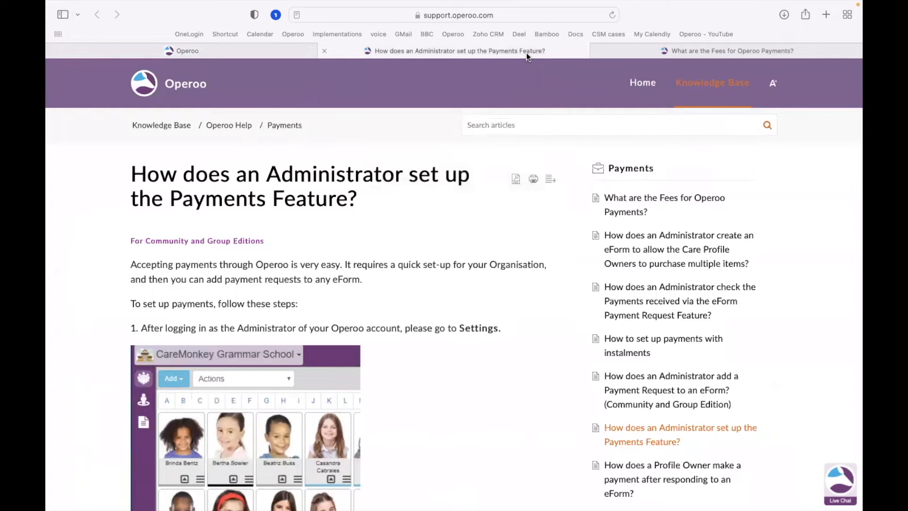
click(639, 52)
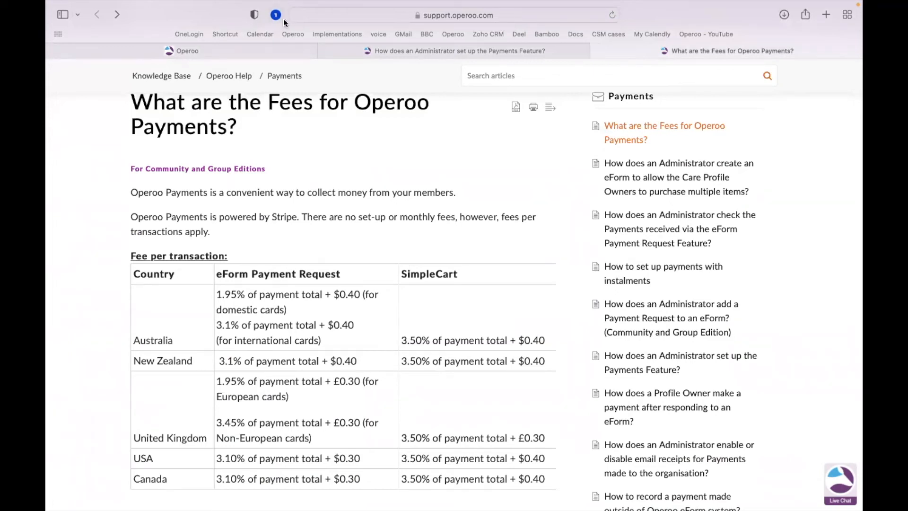
click(248, 49)
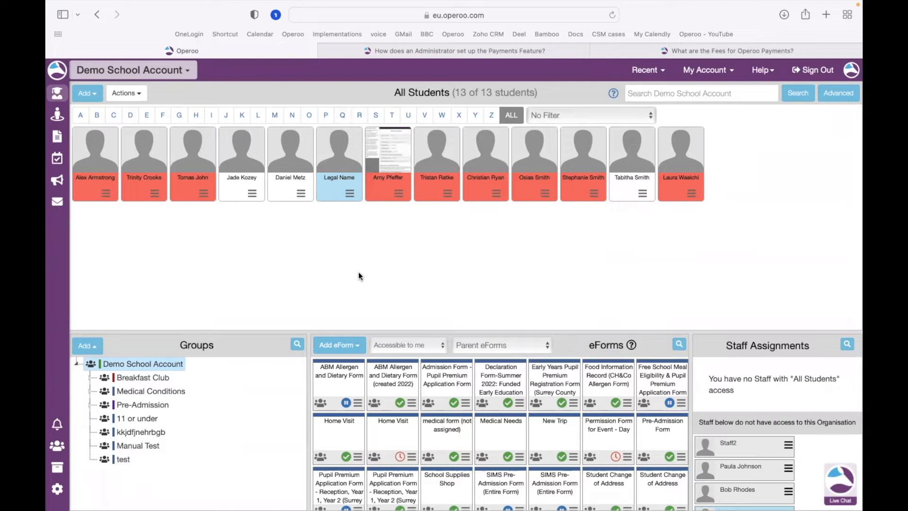
click(340, 346)
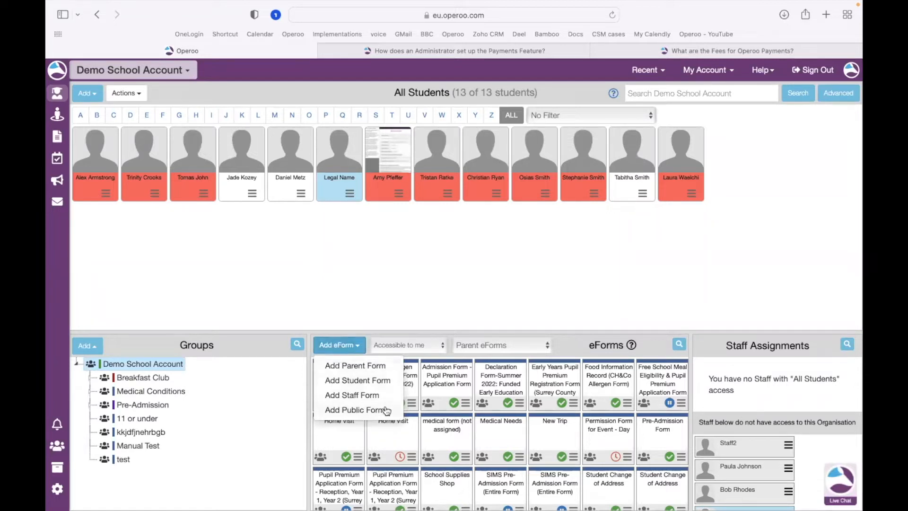
click(391, 371)
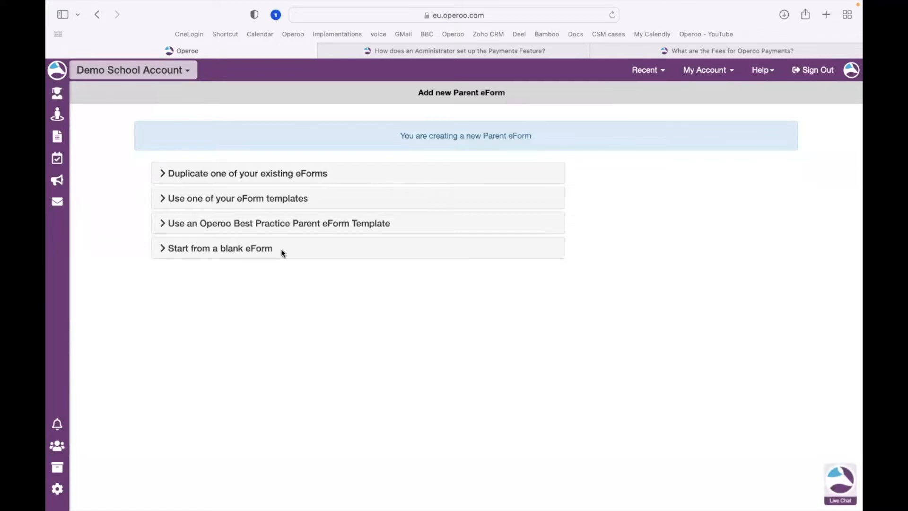
click(255, 248)
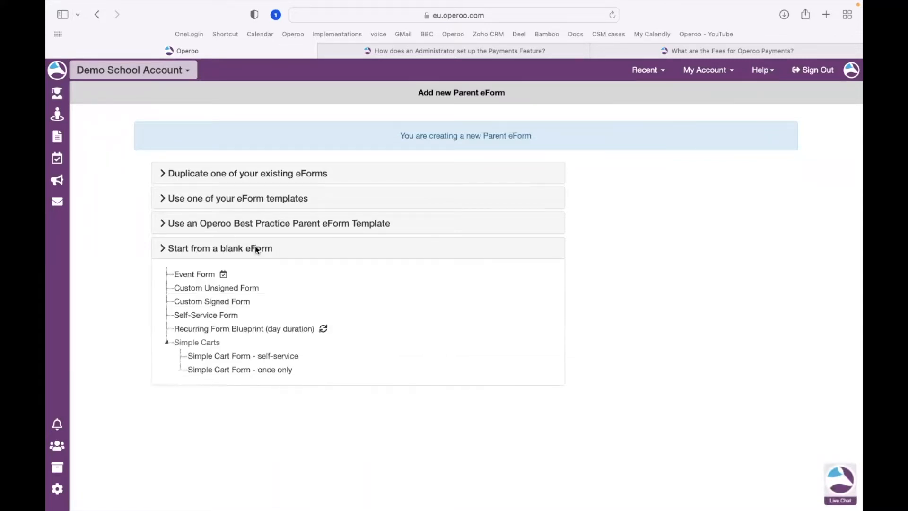
mouse_move(308, 355)
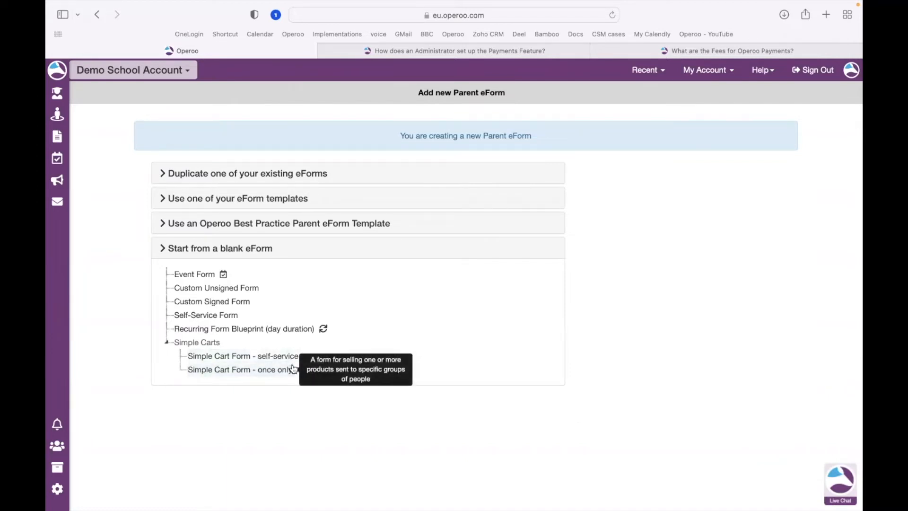
click(57, 95)
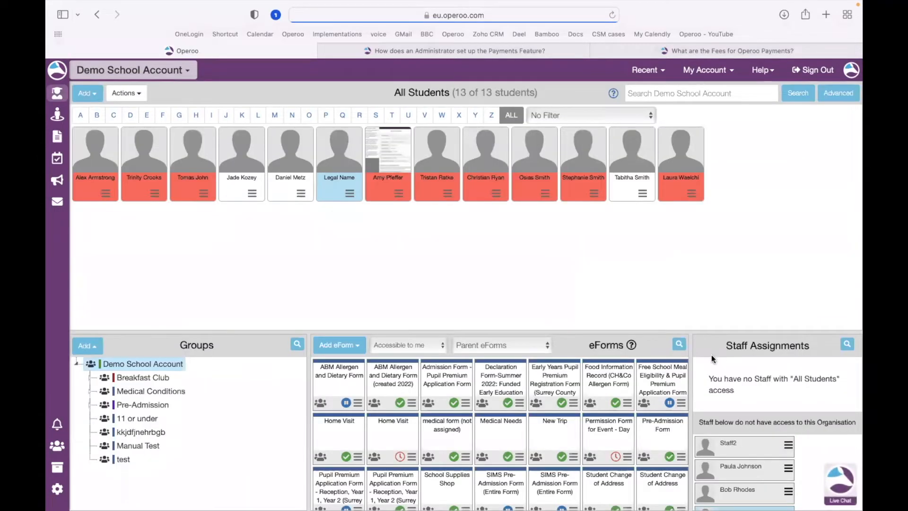
Search the eForms for "suppl" and open the School Supplies Shop eForm for editing.
click(679, 344)
text(uppl)
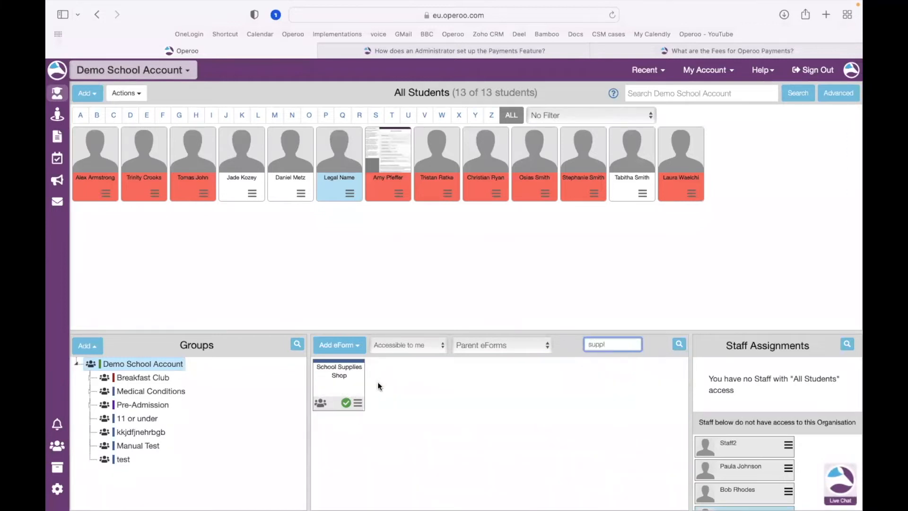
click(355, 403)
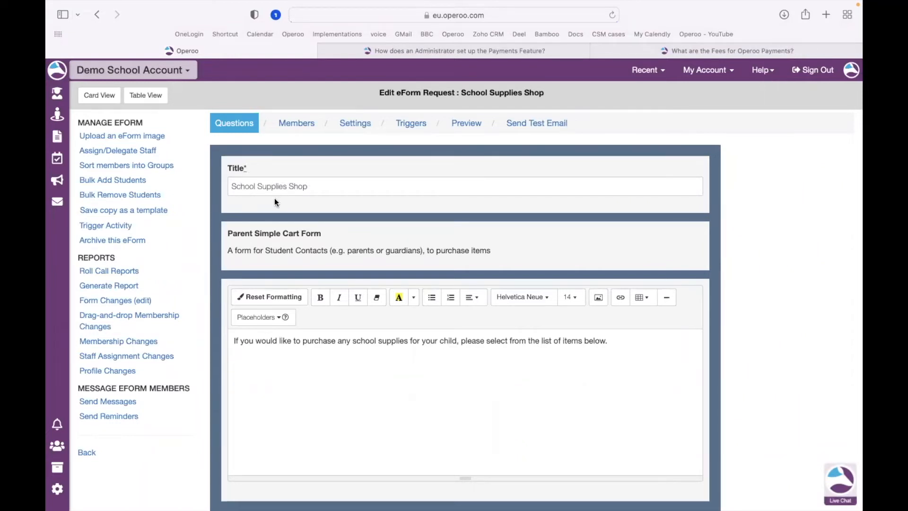
Examine the simple cart's items, per-person maximum options and the fees setting without changing them.
scroll(719, 268, down, 3)
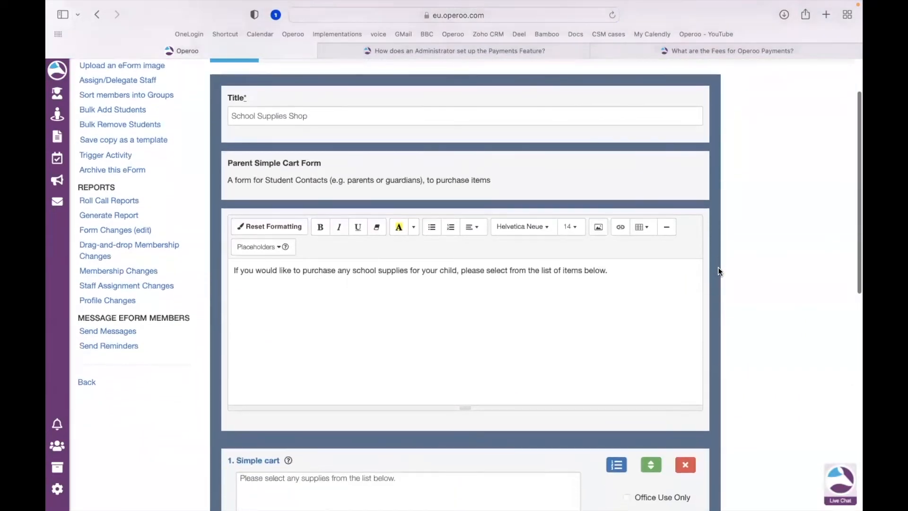
scroll(718, 268, down, 8)
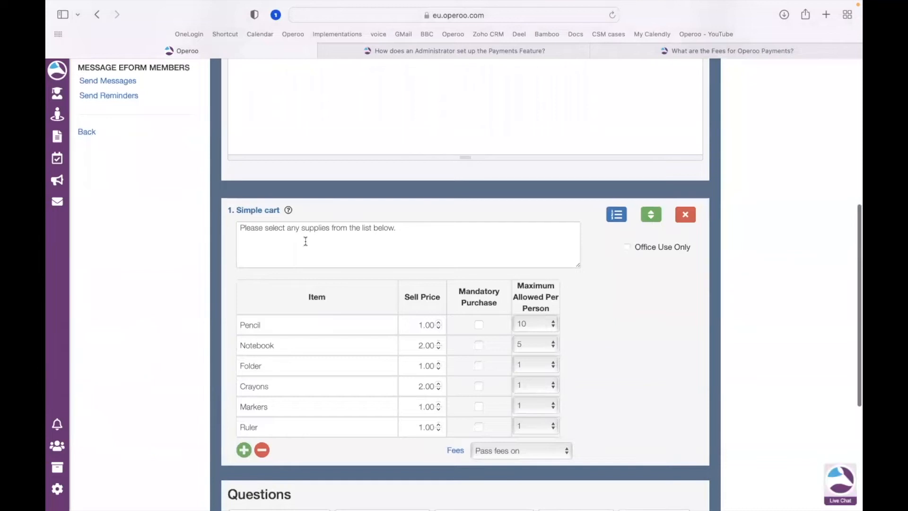
scroll(175, 315, down, 2)
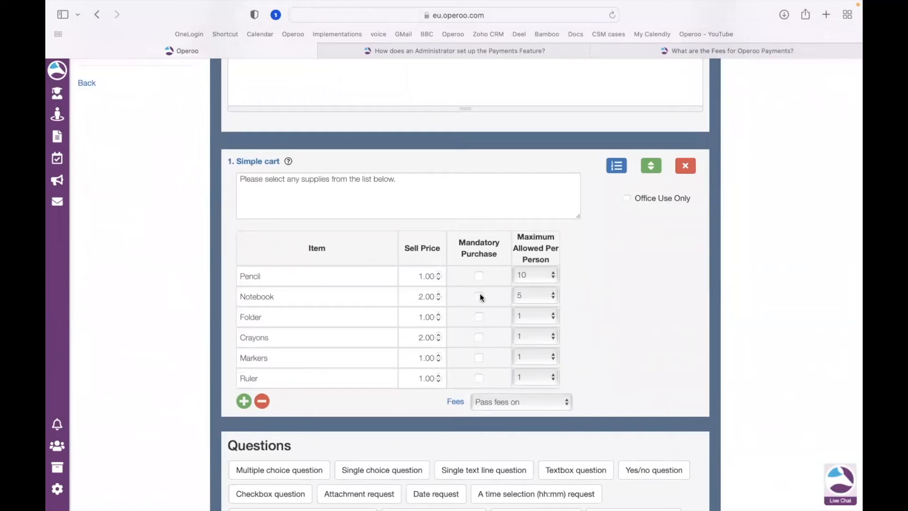
click(543, 279)
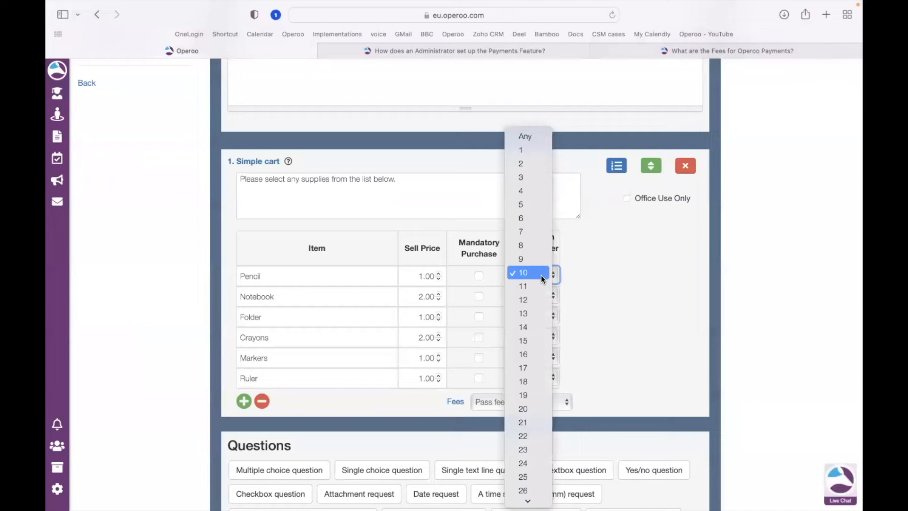
click(589, 282)
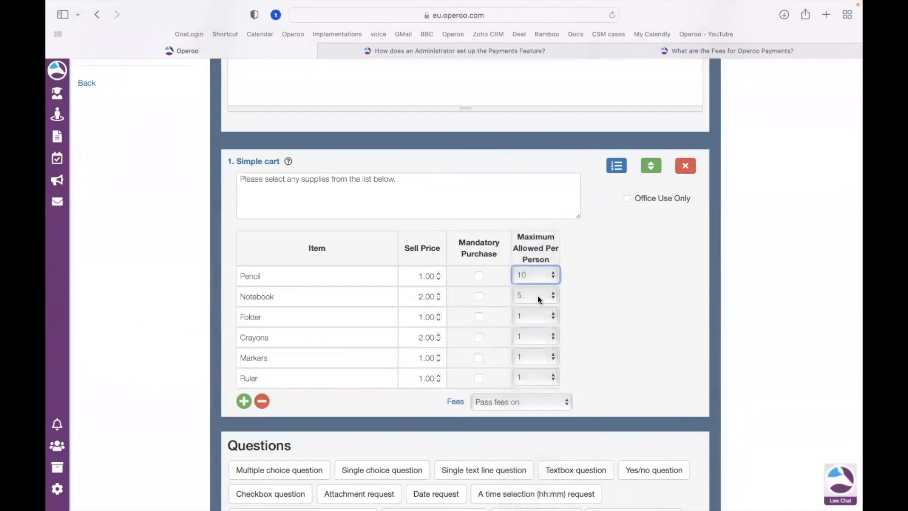
click(534, 296)
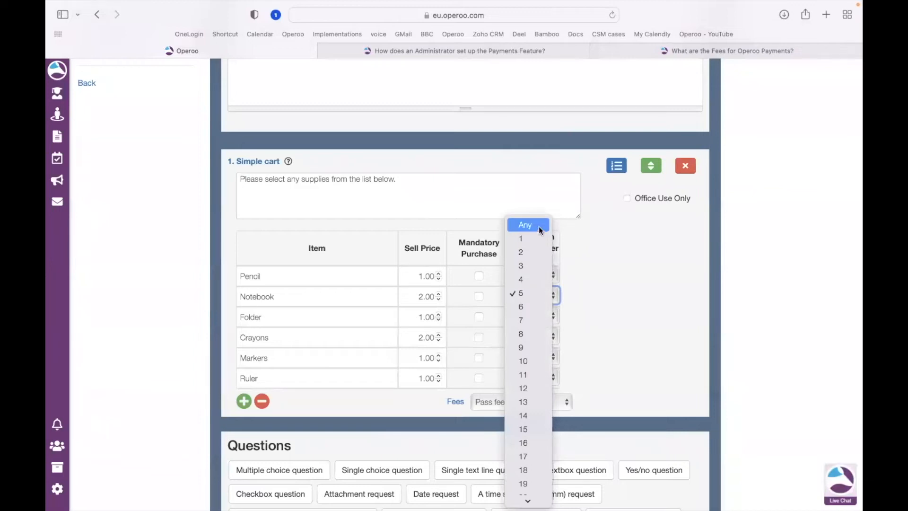
click(599, 297)
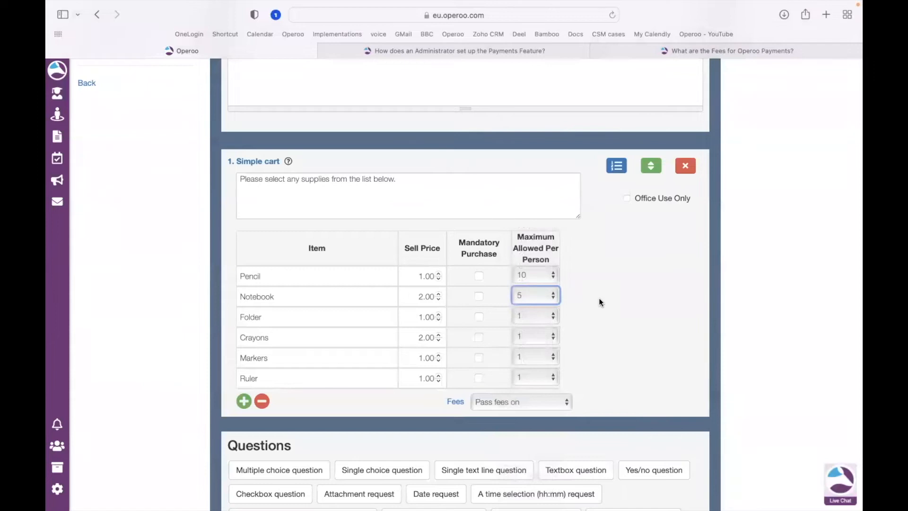
scroll(600, 302, down, 1)
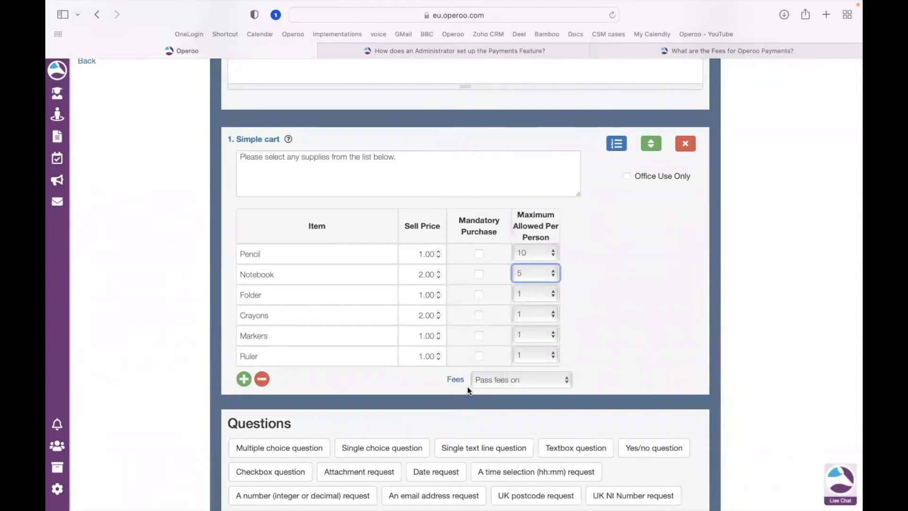
click(550, 381)
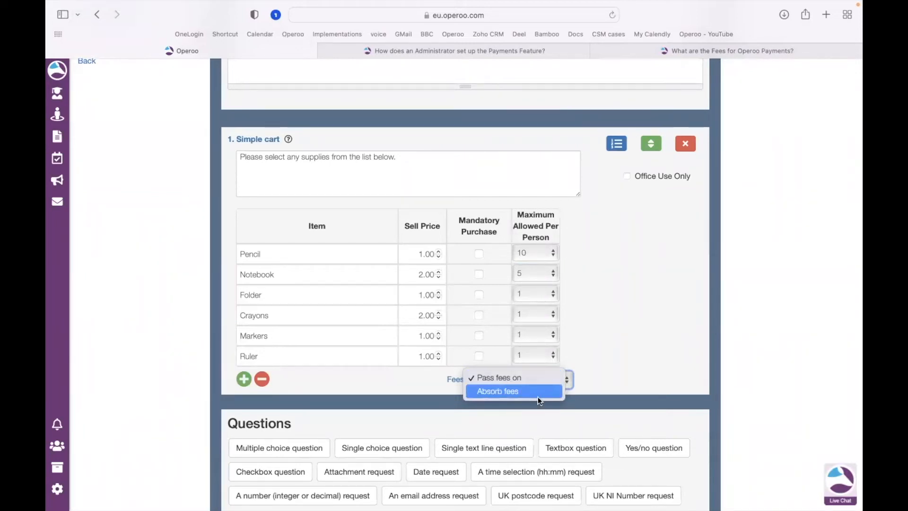
click(634, 368)
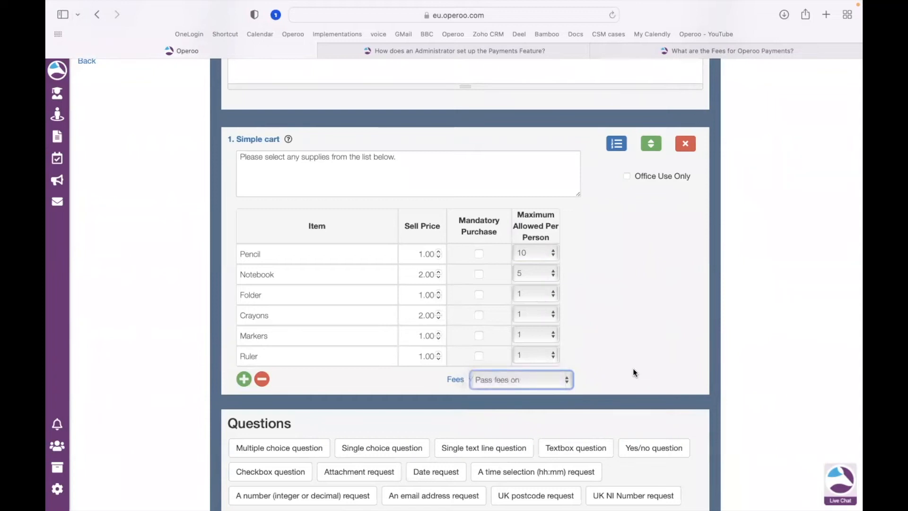
Review the Operoo payment fees article again before returning to the eForm.
click(650, 58)
scroll(464, 231, up, 2)
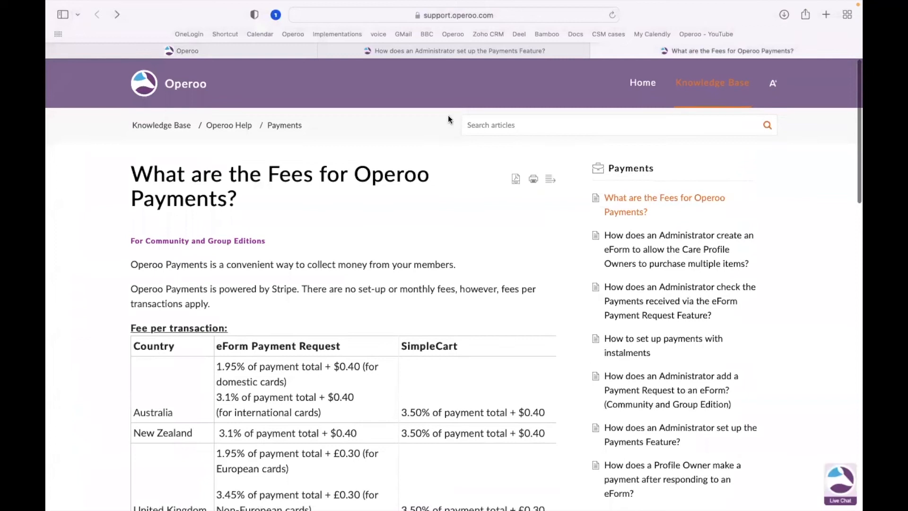
click(273, 57)
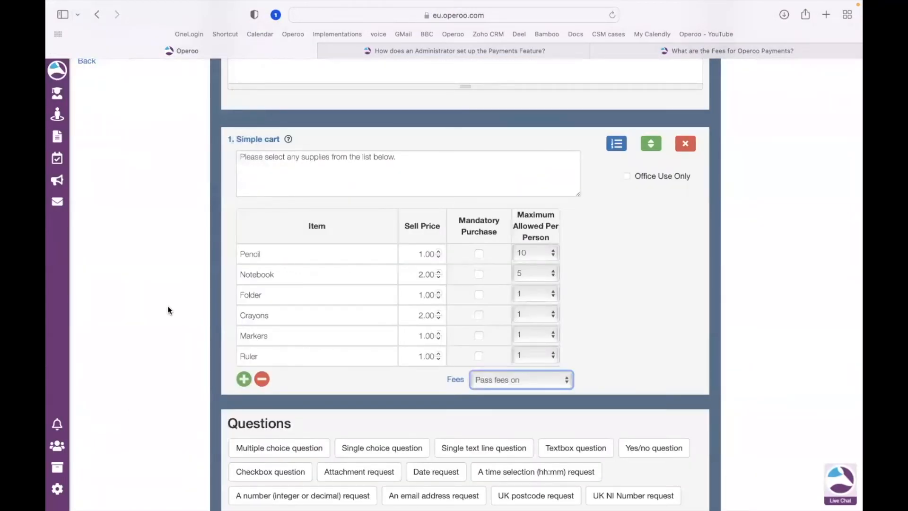
Save the School Supplies Shop eForm.
scroll(167, 305, down, 2)
scroll(168, 305, down, 5)
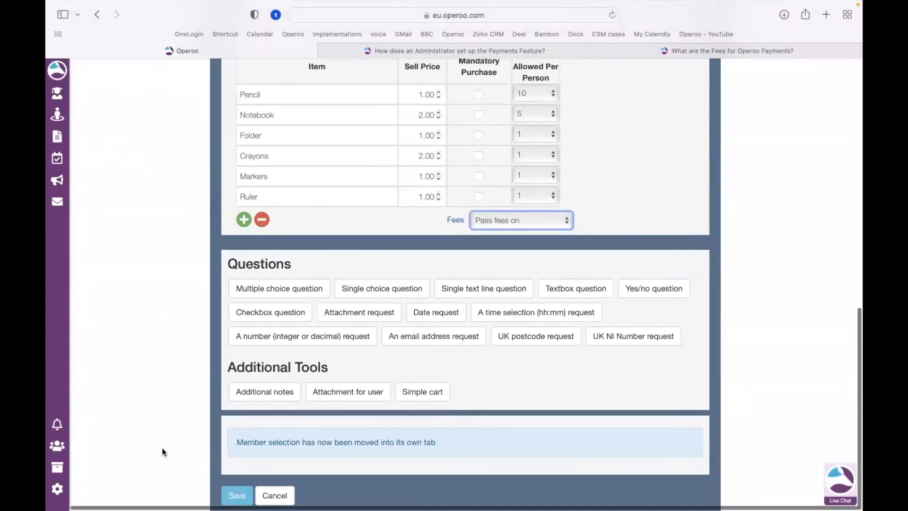
click(235, 494)
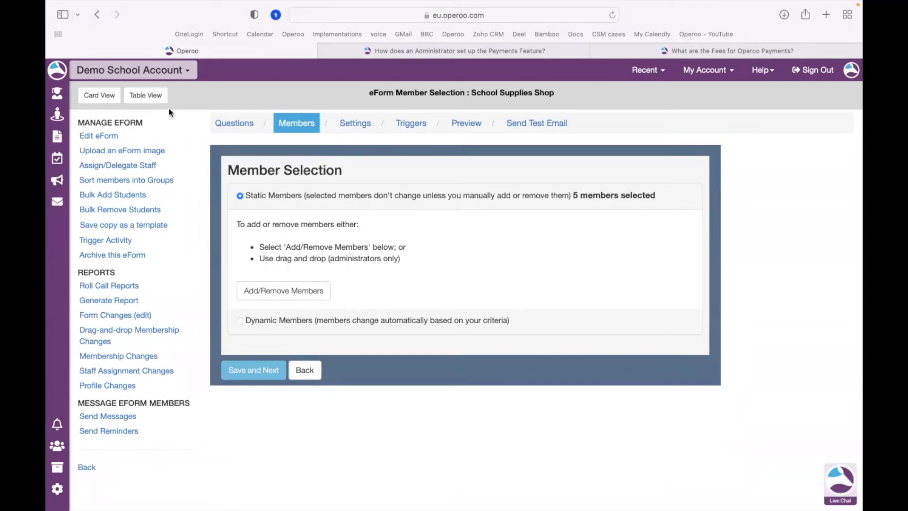
Switch the eForm to table view and start a response on behalf of the first listed student.
click(157, 97)
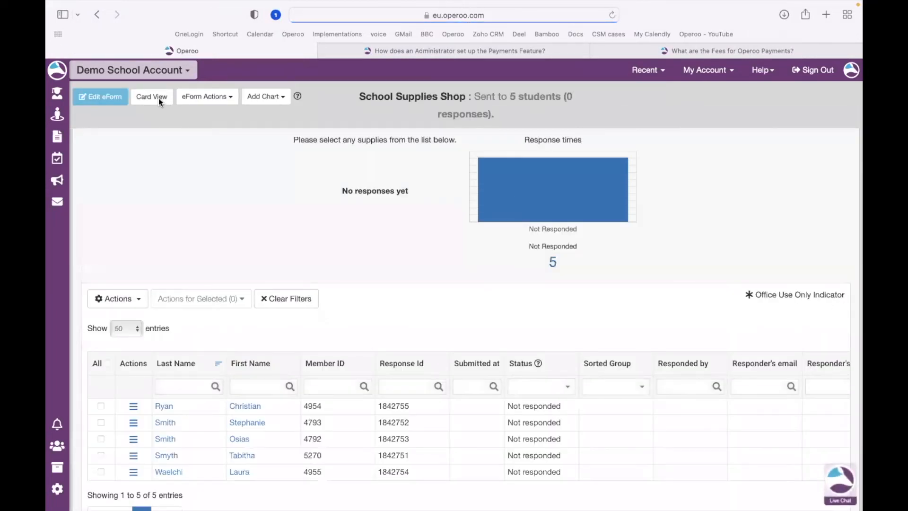
scroll(418, 245, down, 1)
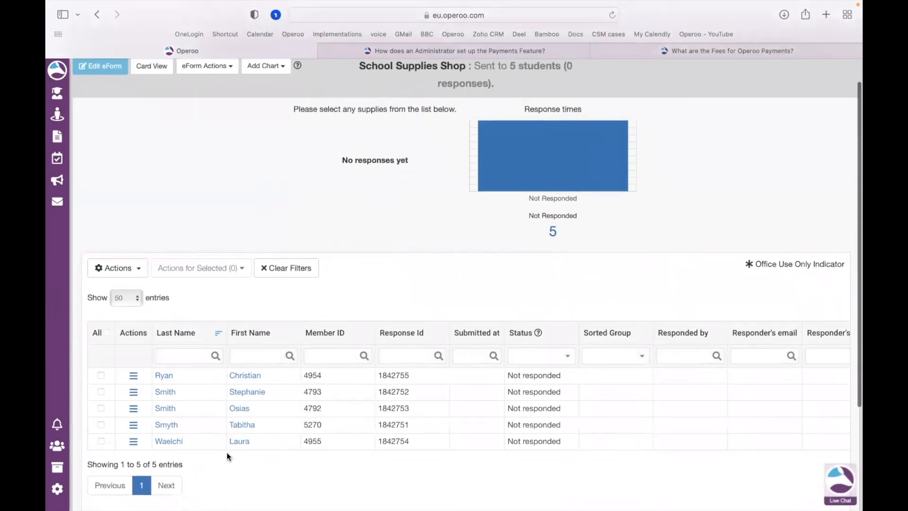
scroll(227, 456, up, 1)
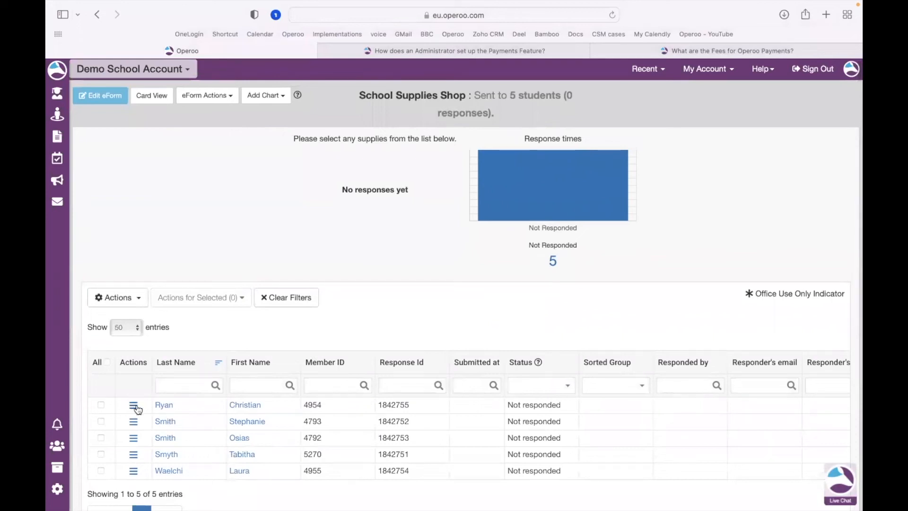
click(134, 406)
click(219, 438)
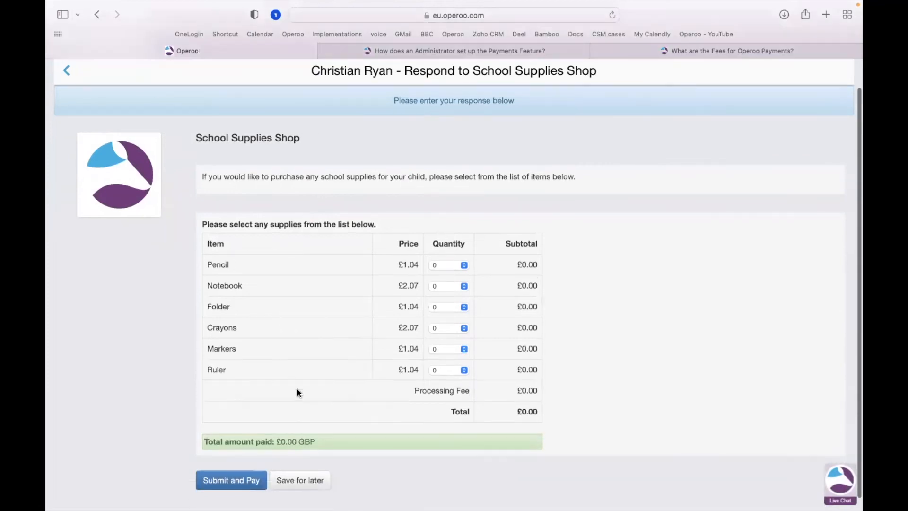
Set the pencil quantity to 3 in the shop response form.
scroll(734, 157, up, 1)
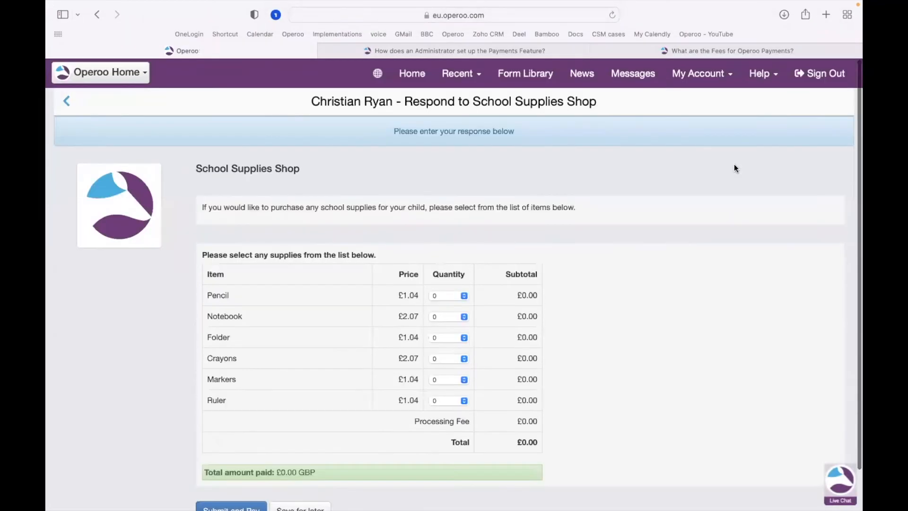
scroll(612, 447, down, 2)
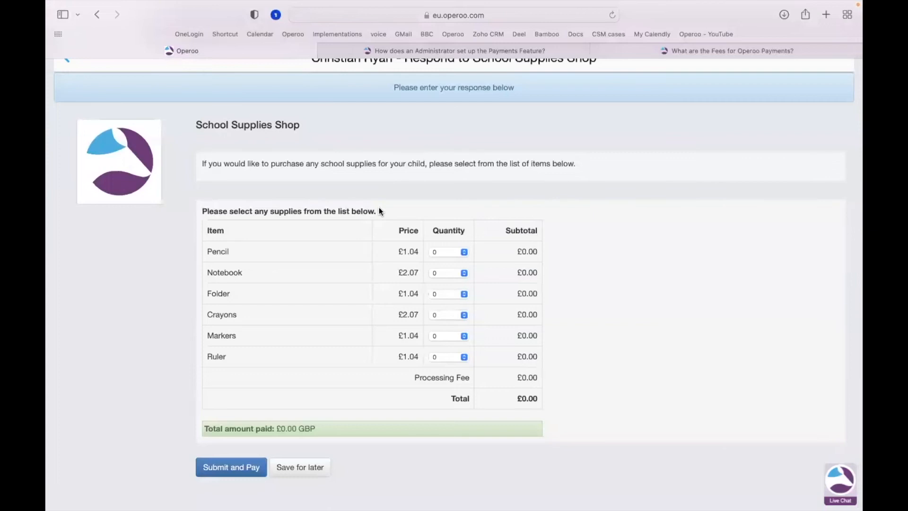
click(458, 254)
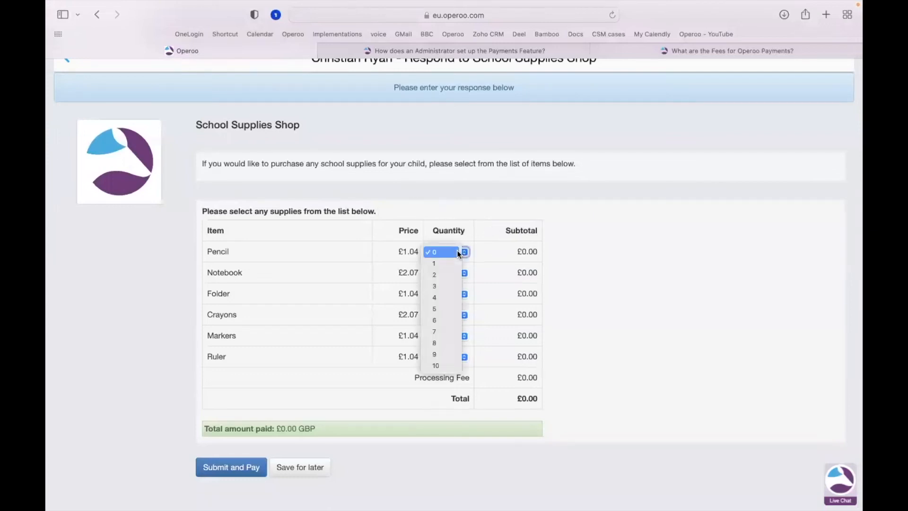
click(443, 286)
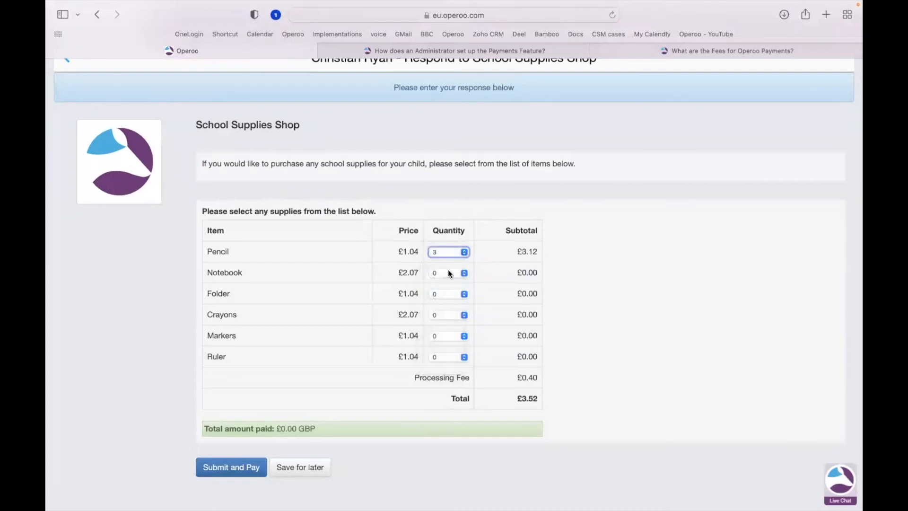
Set the notebook quantity to 2 and the folder quantity to 1 in the shop response form.
click(447, 271)
click(443, 296)
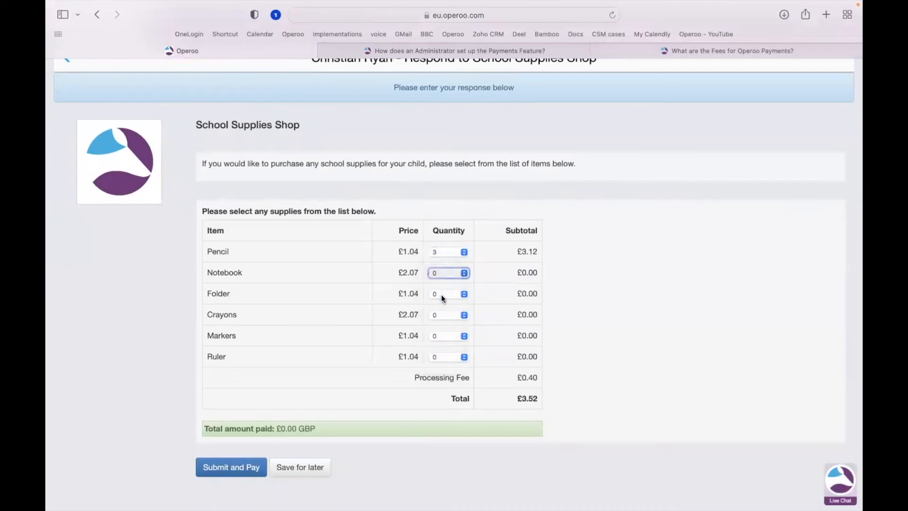
click(439, 294)
click(436, 305)
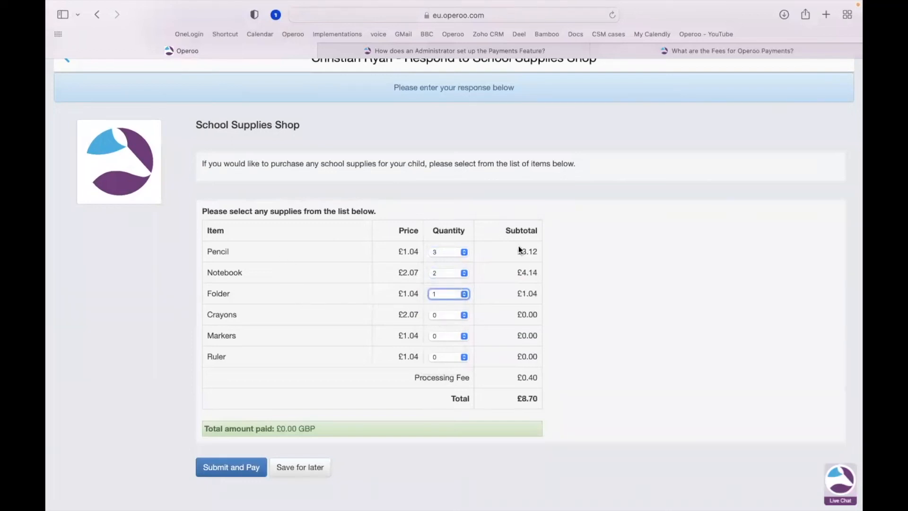
Submit and pay for the order, adding the eForm note "test" before submitting the response.
click(225, 477)
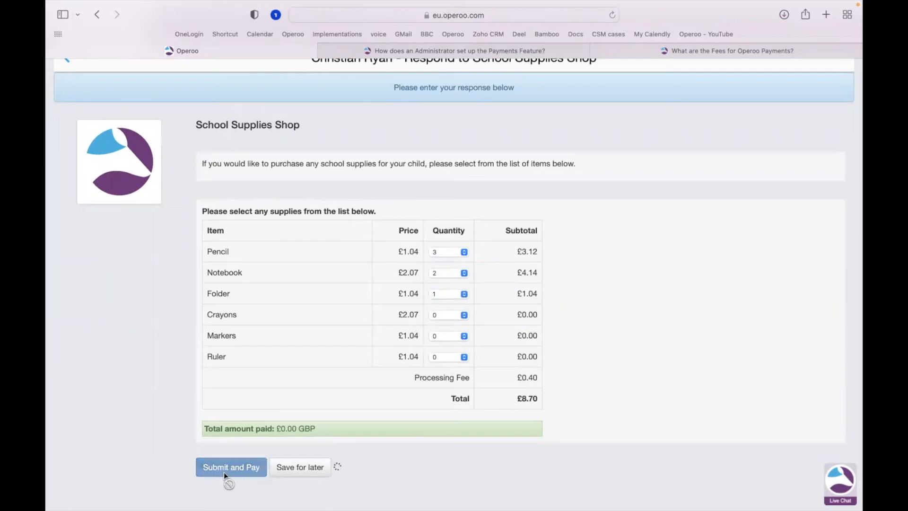
click(361, 165)
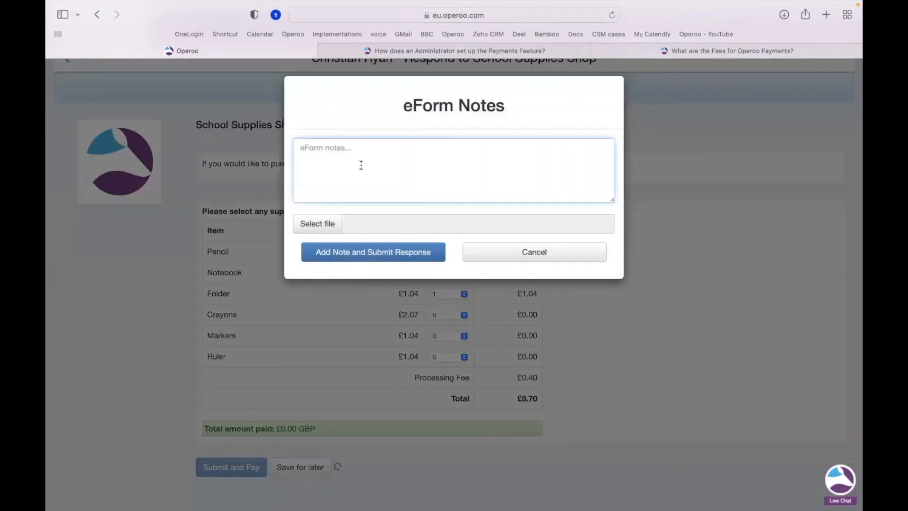
text(test)
click(370, 256)
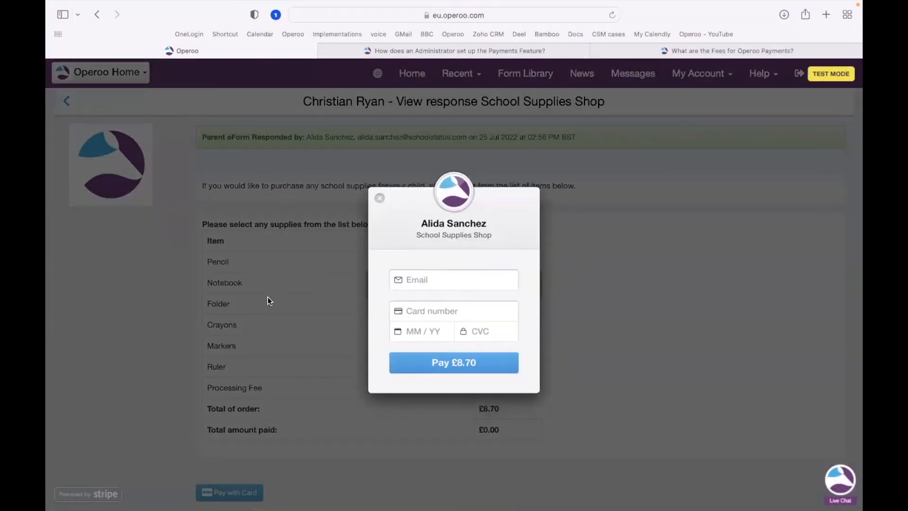
Enter the parent's e-mail address in the payment dialog.
click(436, 283)
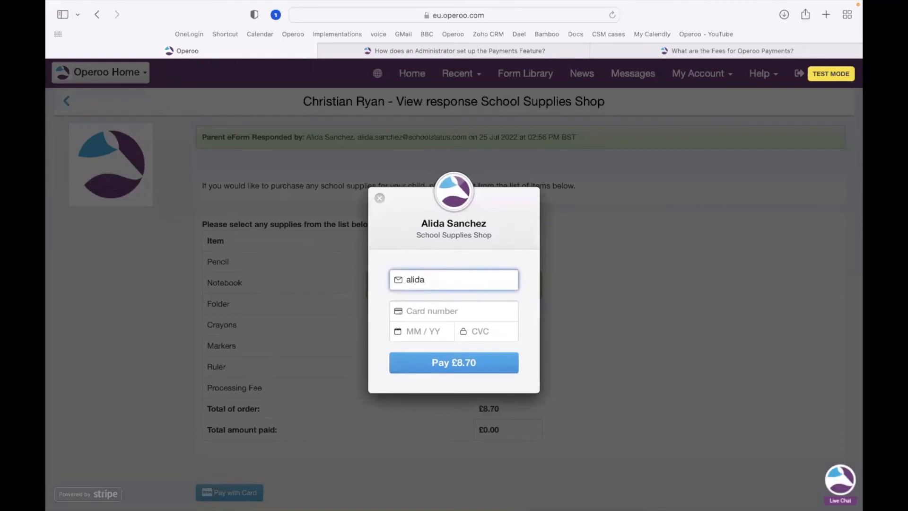
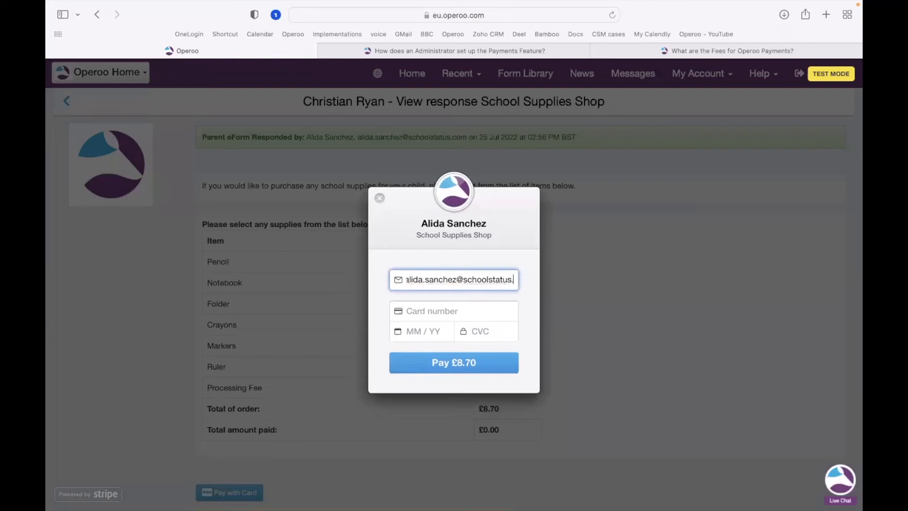
Enter the card number, expiry date and CVC, then pay £8.70.
click(429, 309)
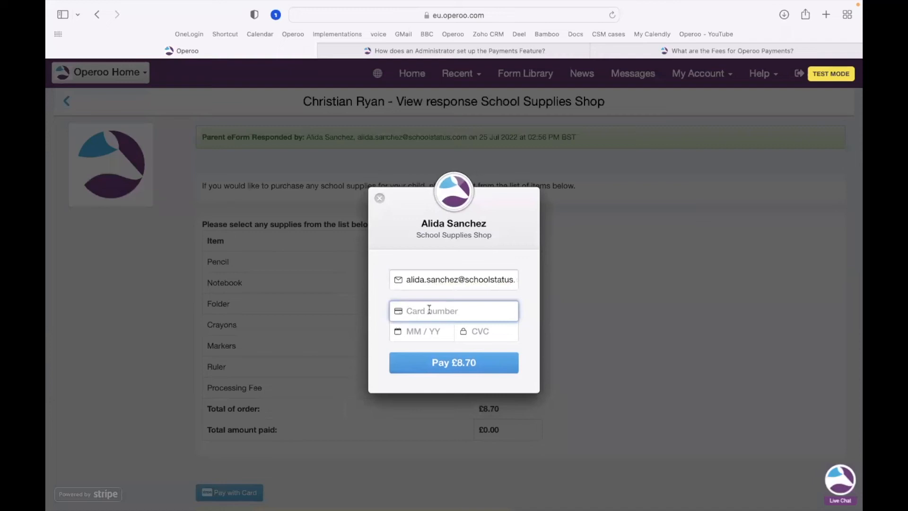
key(super+v)
click(424, 330)
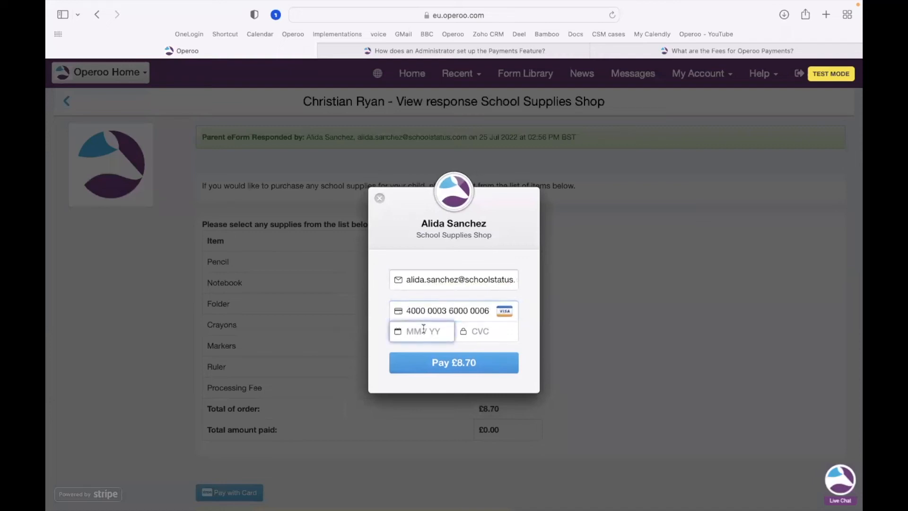
text(08 / 22)
click(478, 338)
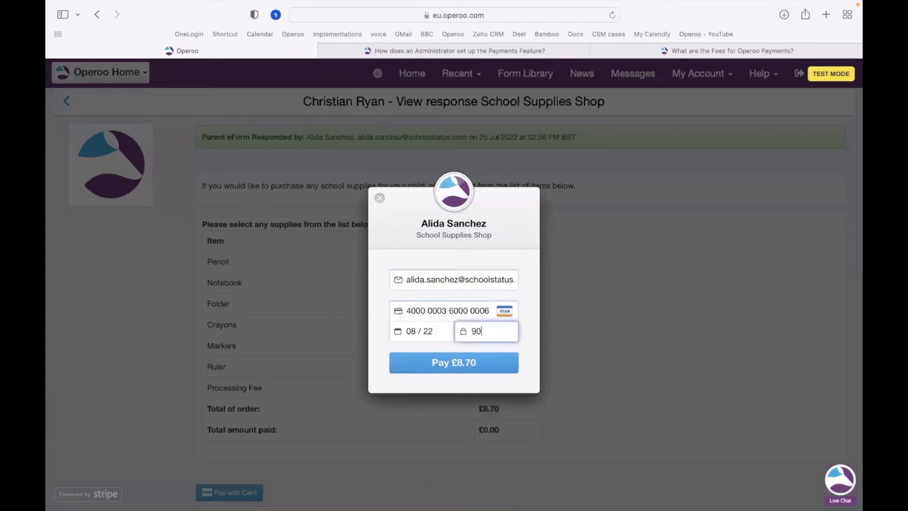
click(455, 364)
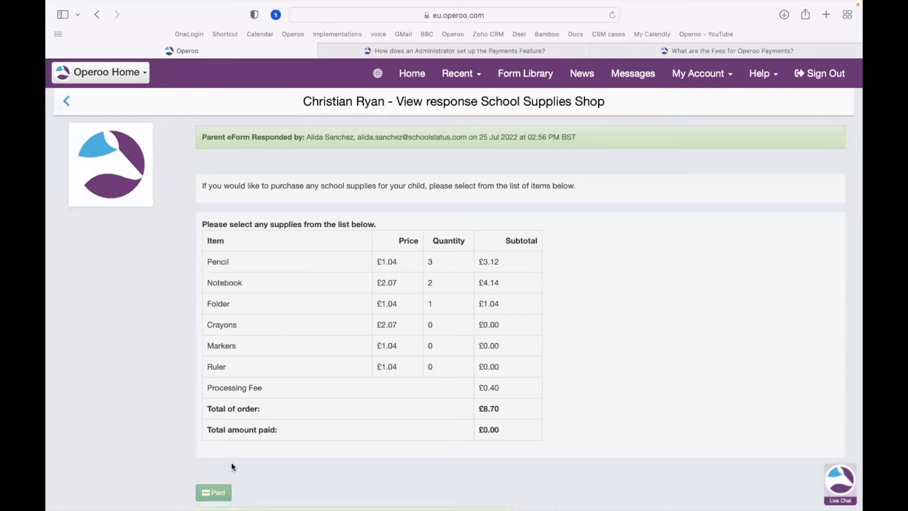
Leave the paid response page and return to the Operoo home page.
scroll(231, 462, down, 1)
scroll(262, 452, down, 1)
click(212, 470)
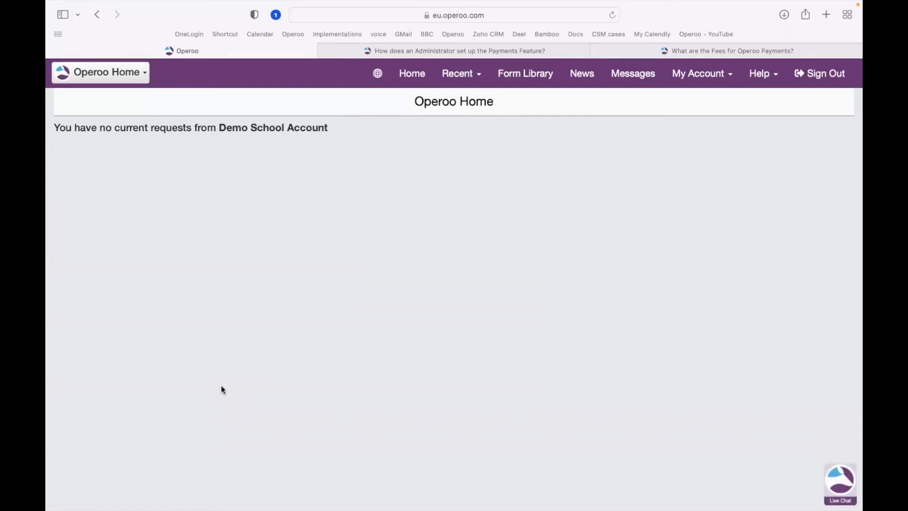
Switch to the Demo School Account and open the School Supplies Shop eForm from the eForms list.
click(123, 75)
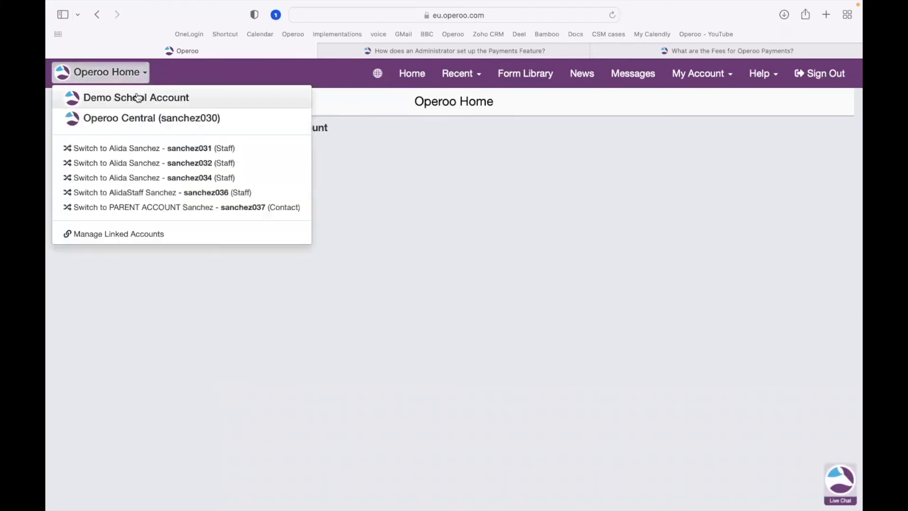
click(131, 95)
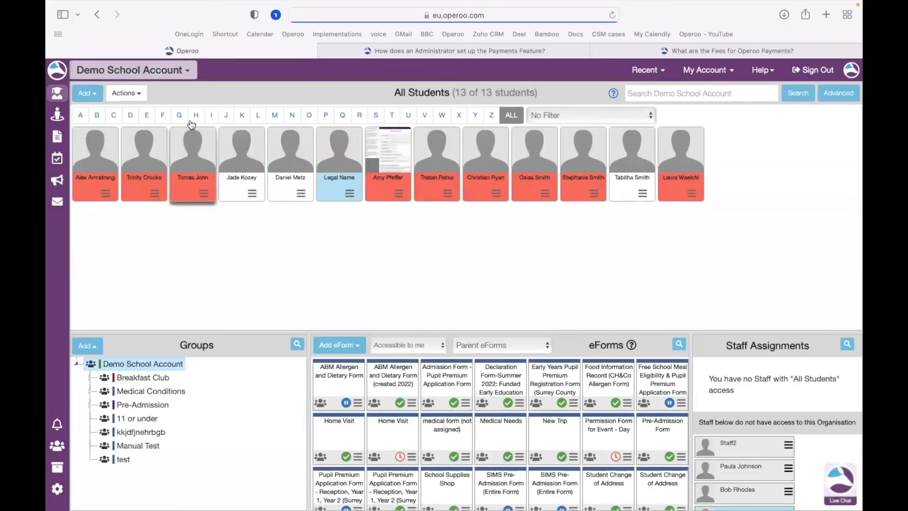
click(58, 138)
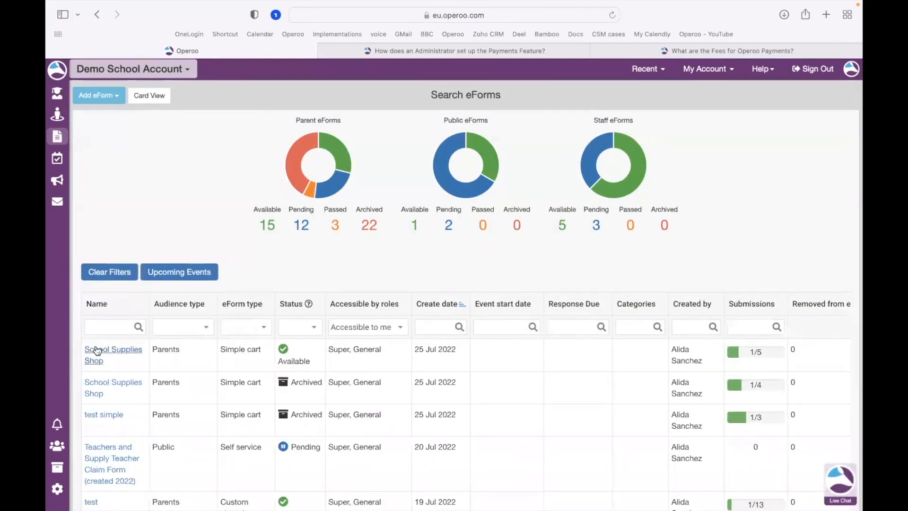
click(94, 361)
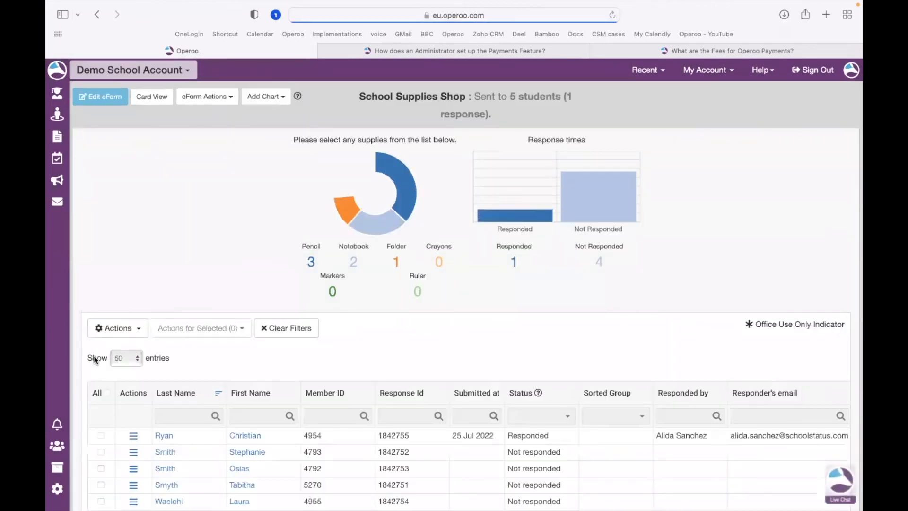
View the first student's submitted response in the responses table, then close it.
scroll(251, 391, down, 2)
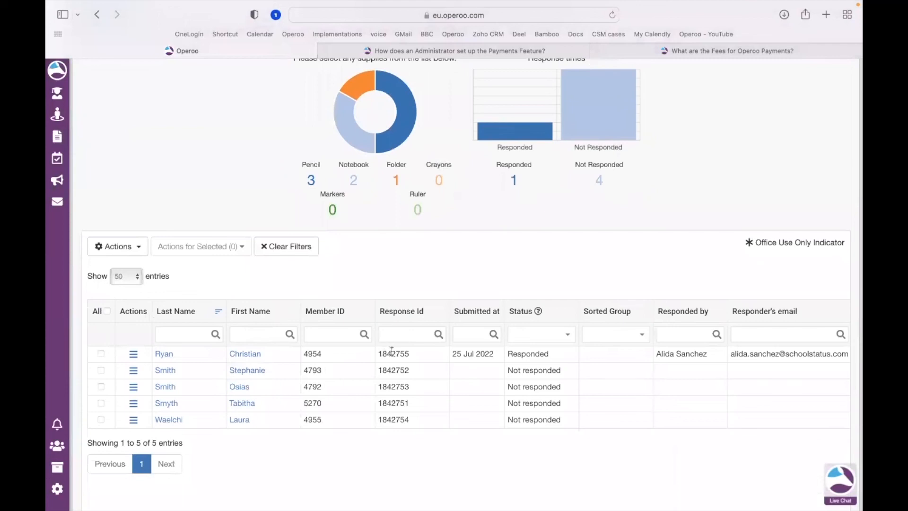
scroll(391, 352, down, 1)
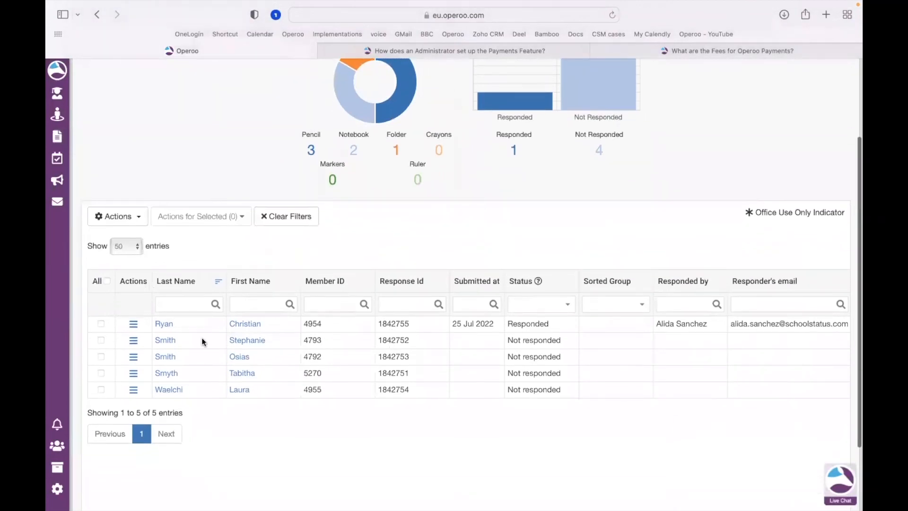
scroll(481, 324, right, 5)
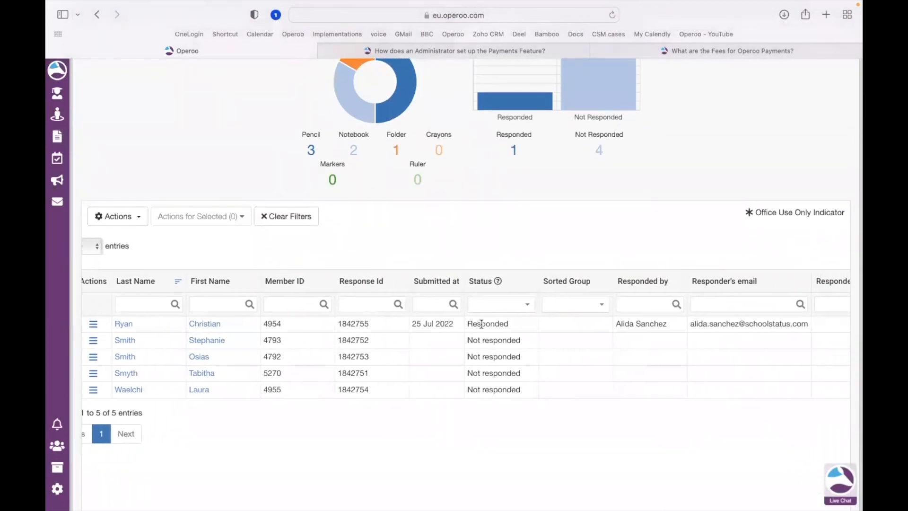
scroll(481, 325, left, 6)
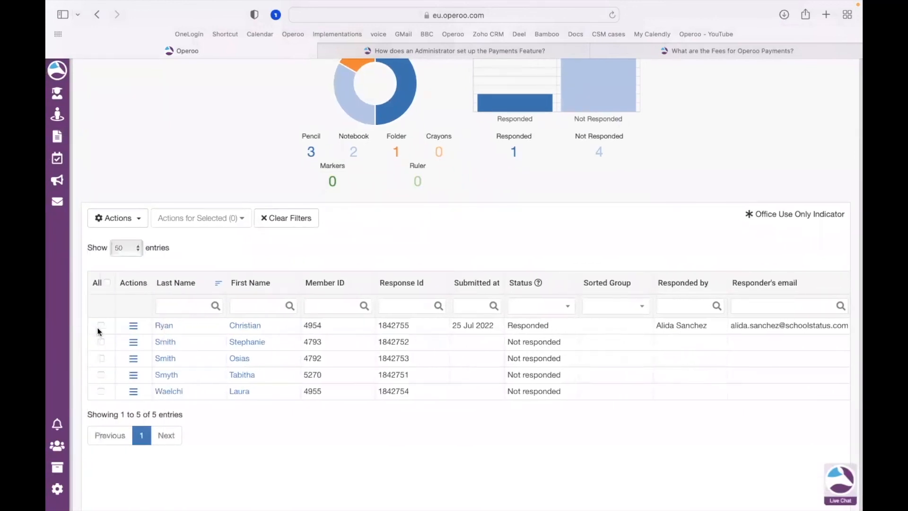
click(133, 326)
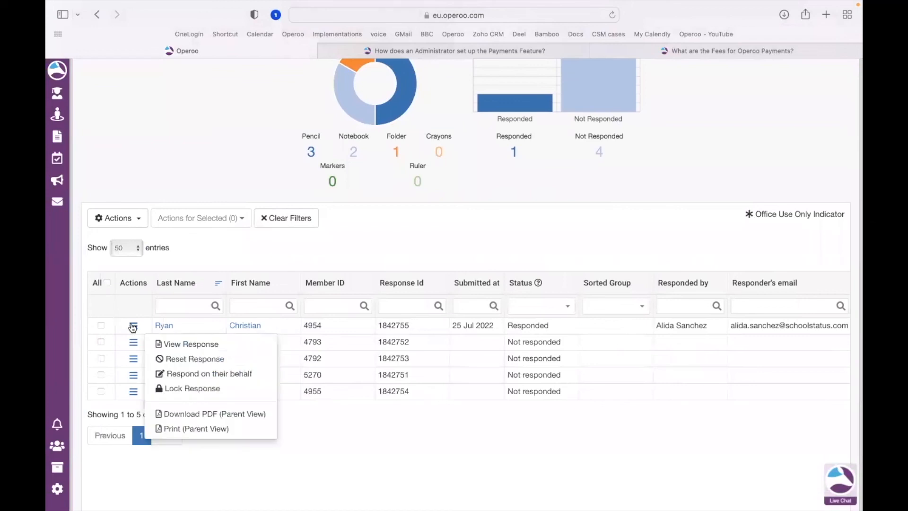
click(213, 348)
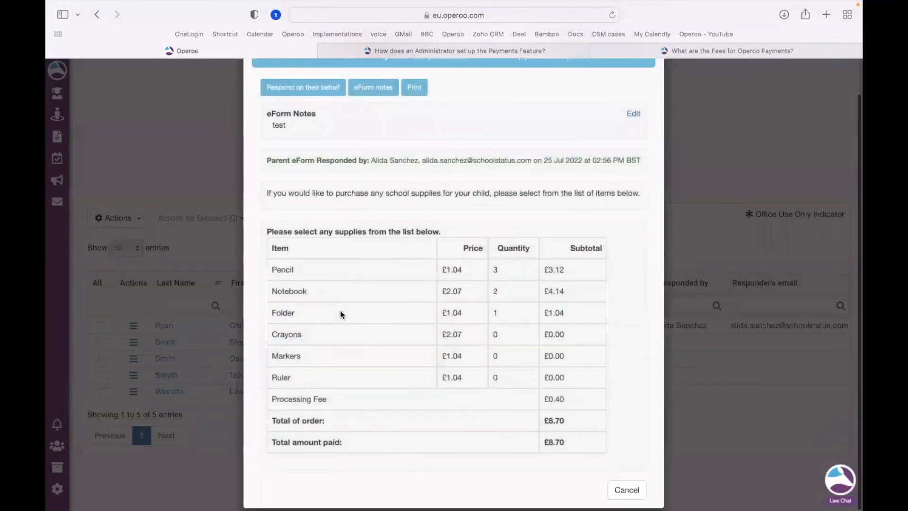
scroll(615, 213, up, 2)
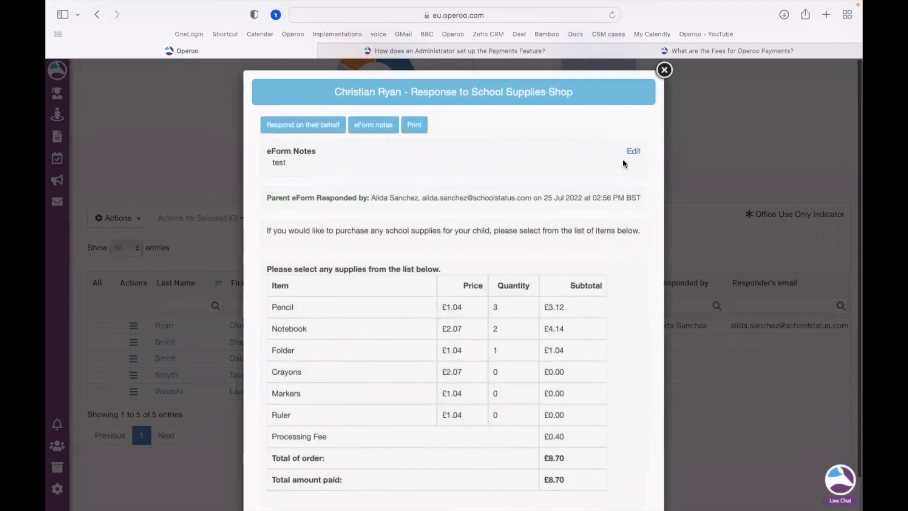
click(664, 70)
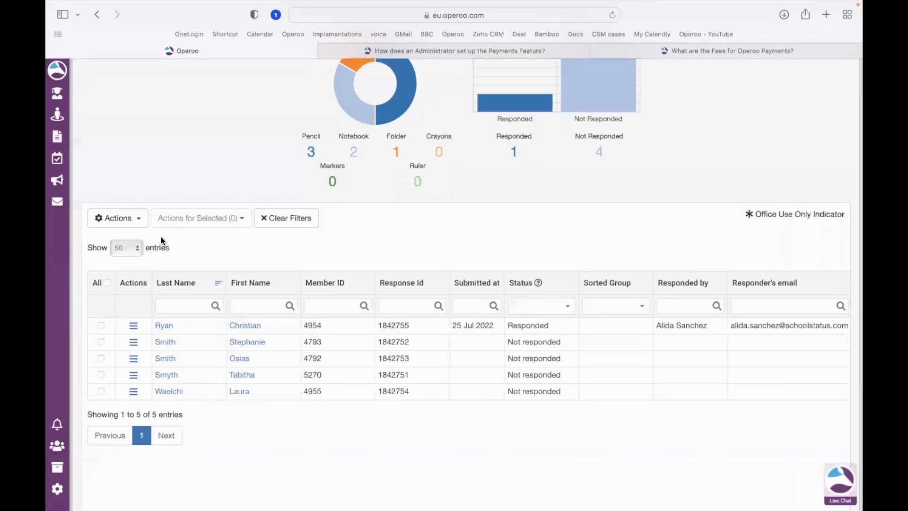
Show the "Please select any supplies from the list below." column in the responses table.
click(140, 224)
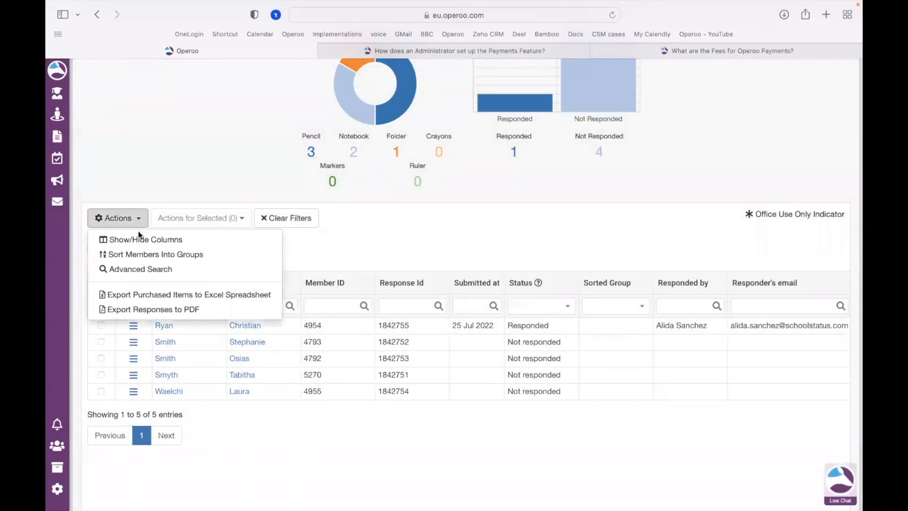
click(192, 243)
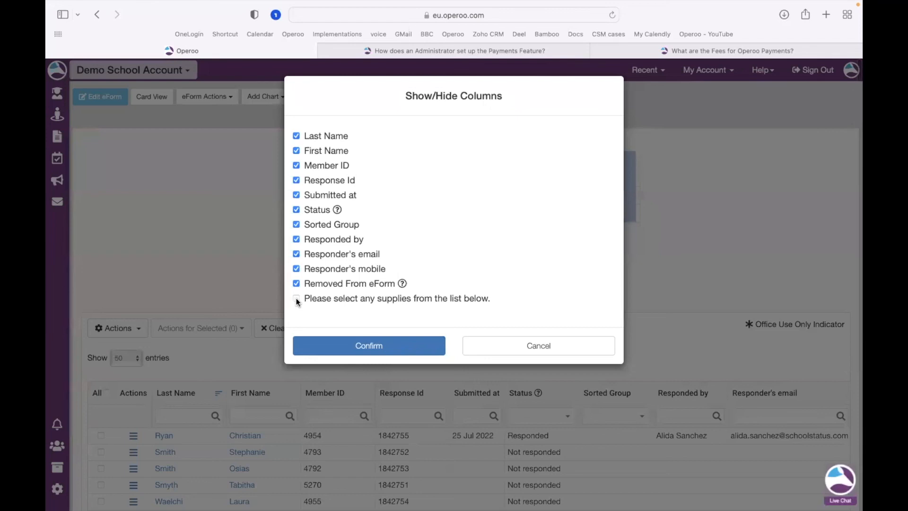
click(296, 298)
click(344, 343)
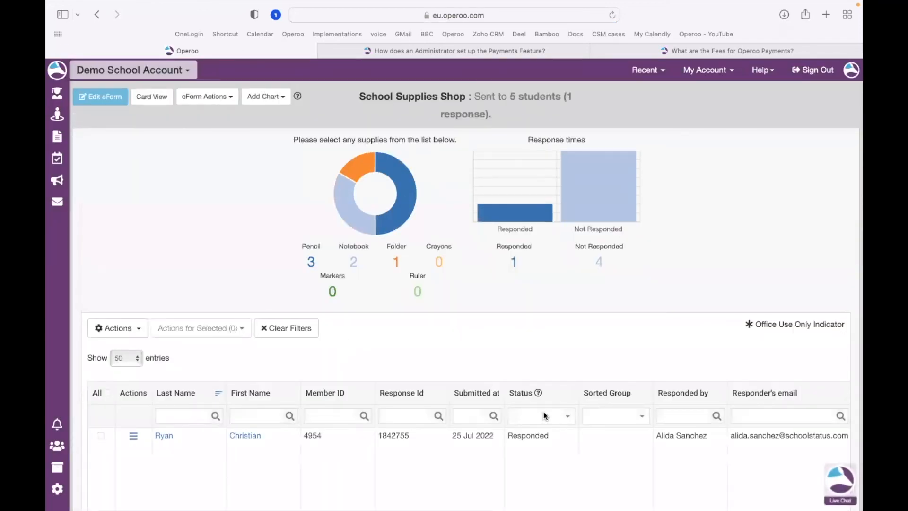
Scroll through the responses table to examine the purchased-items column.
scroll(544, 416, right, 3)
scroll(544, 416, right, 5)
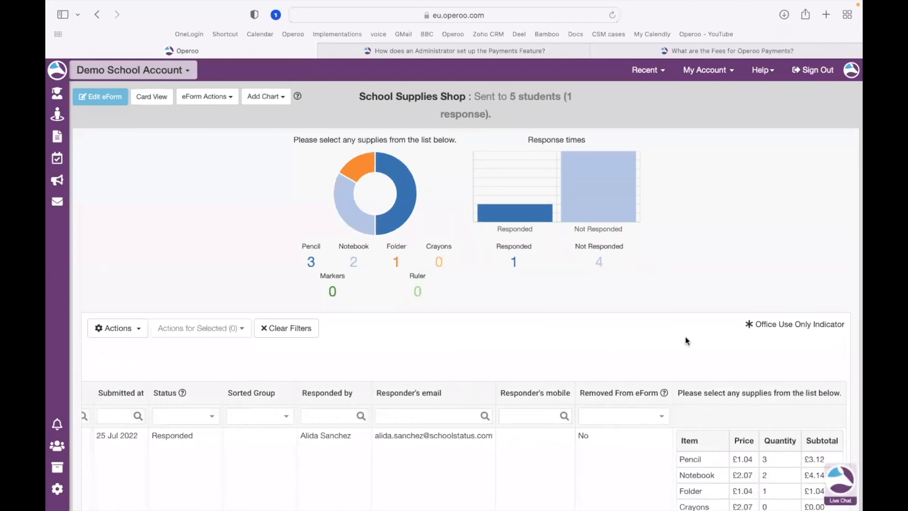
scroll(686, 340, down, 3)
scroll(686, 338, down, 3)
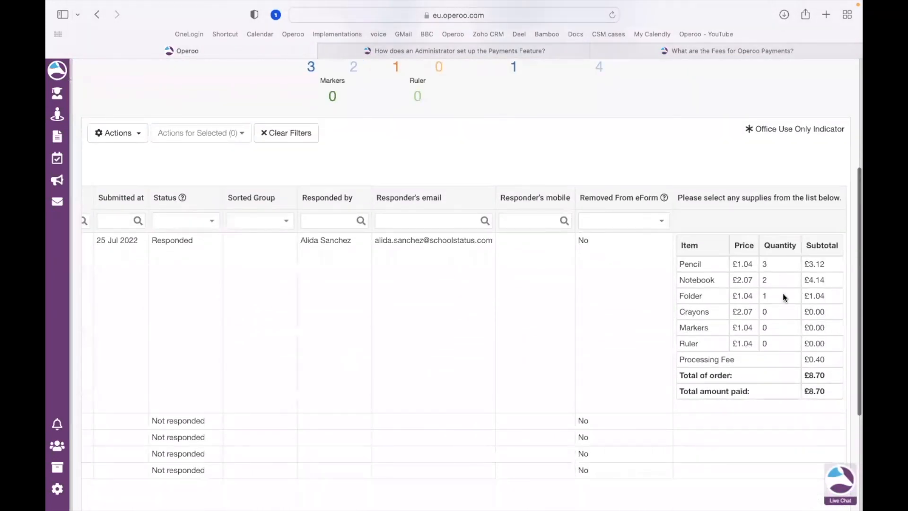
scroll(783, 293, down, 1)
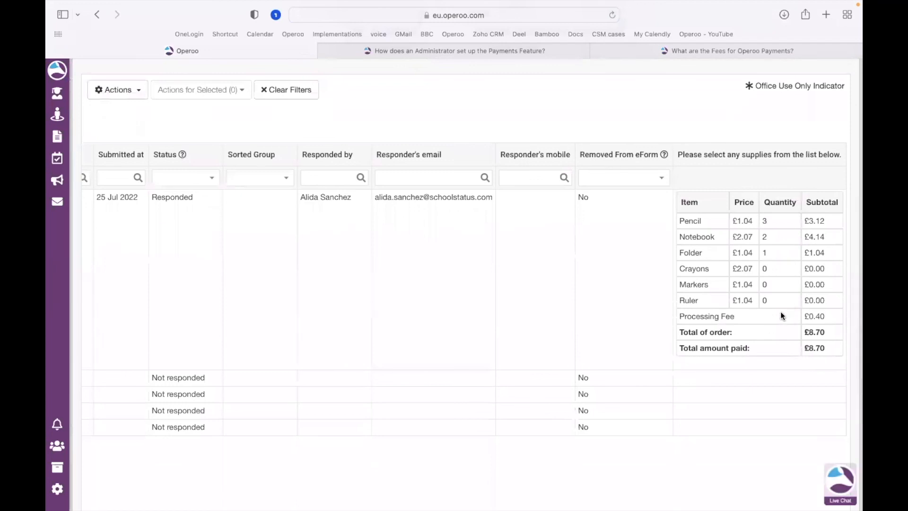
scroll(788, 328, down, 1)
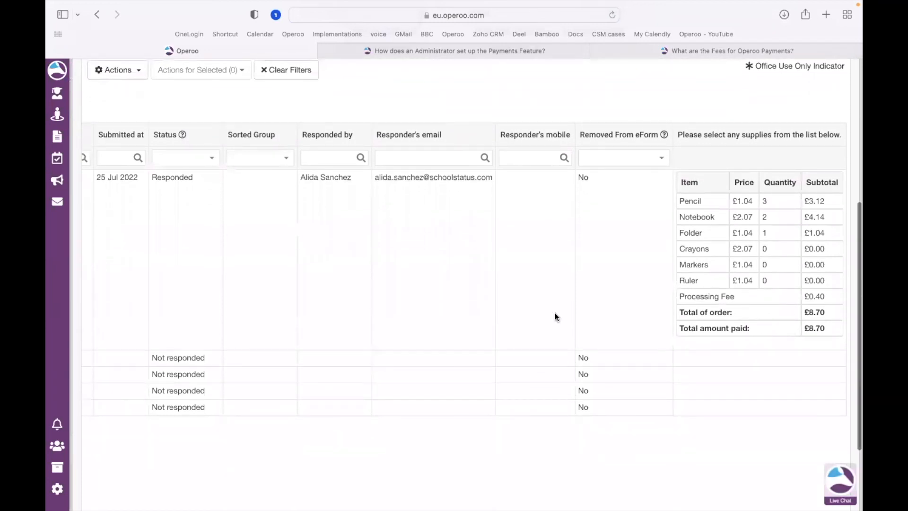
scroll(555, 314, left, 6)
scroll(555, 313, left, 3)
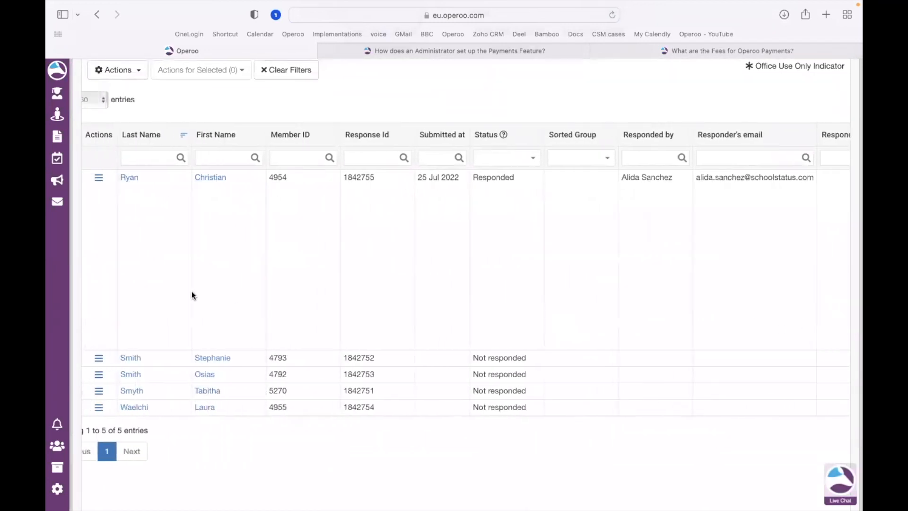
scroll(192, 291, up, 3)
scroll(192, 295, up, 1)
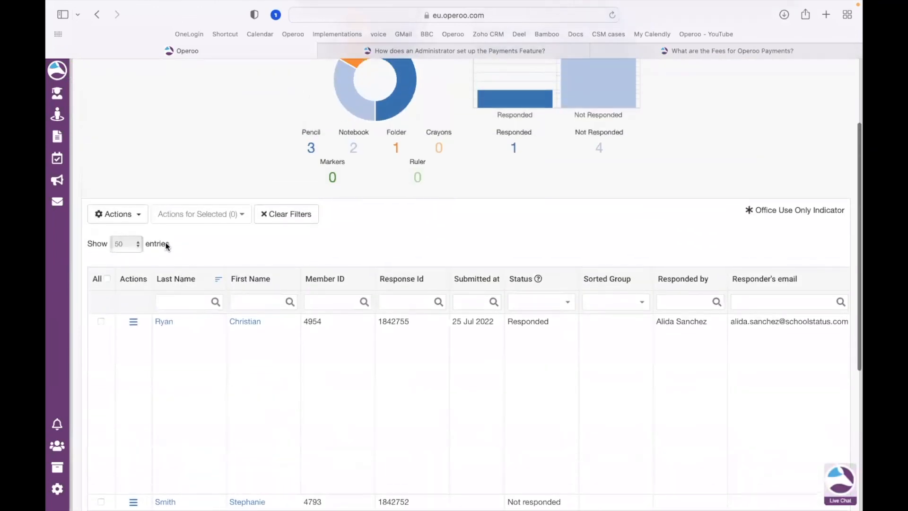
click(141, 215)
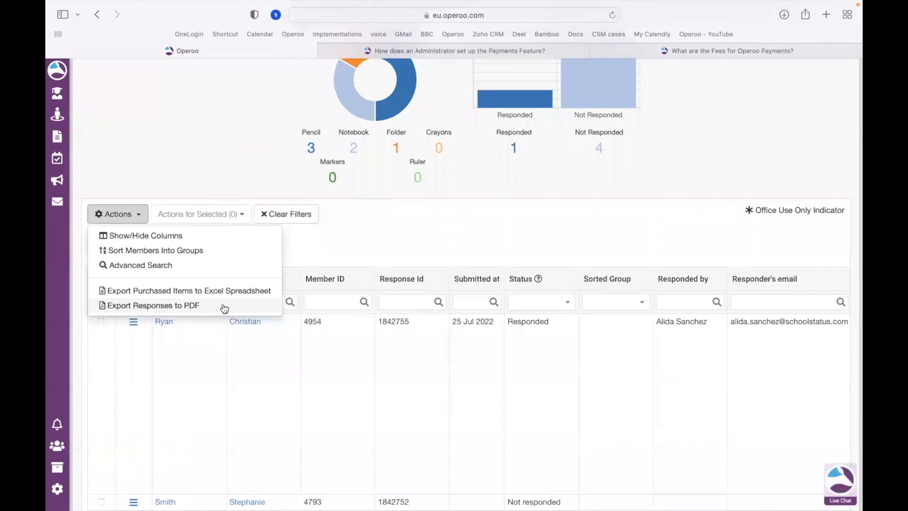
click(422, 232)
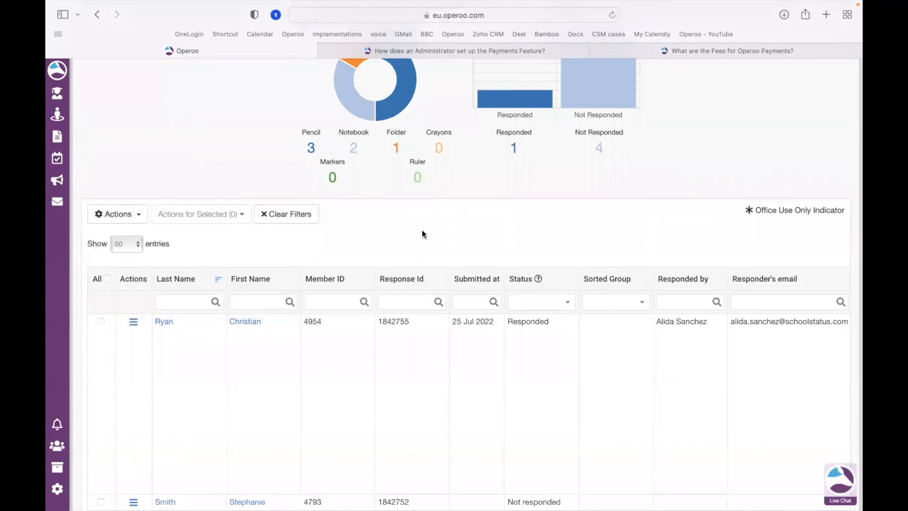
scroll(422, 234, up, 5)
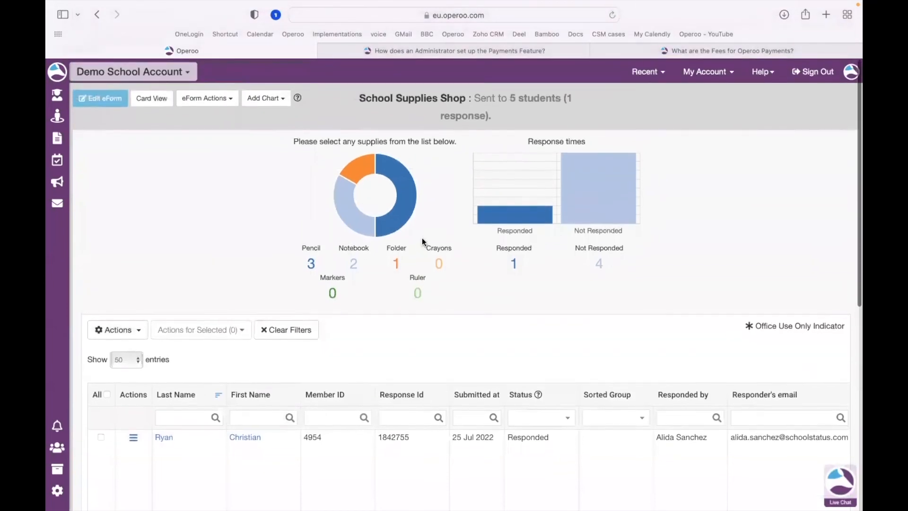